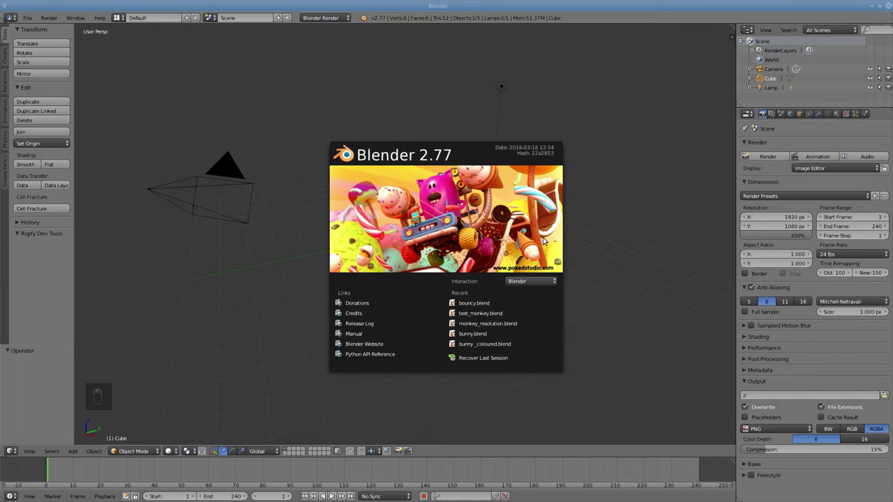
# Close the splash screen and delete the default cube, leaving the camera and lamp
pyautogui.click(544, 241)
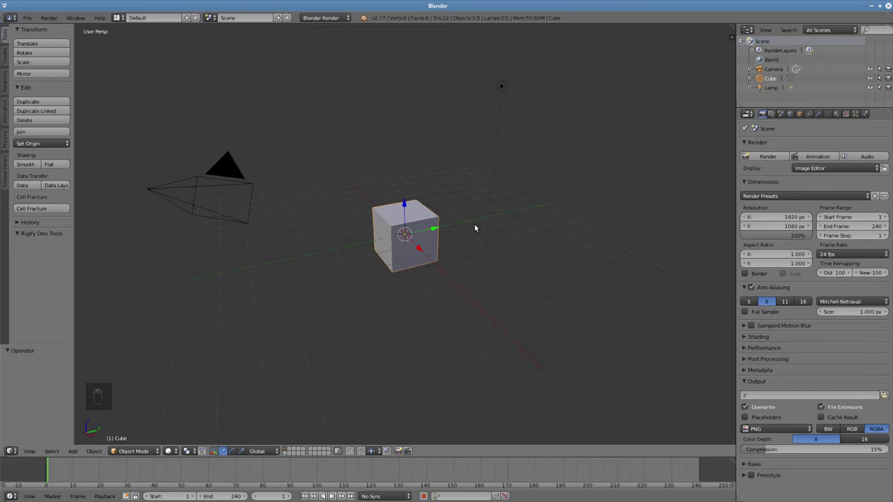
pyautogui.press('x')
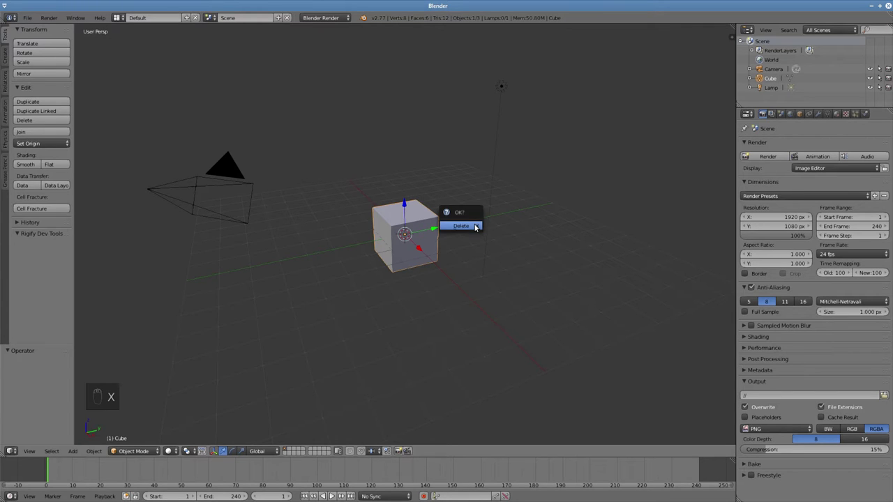
pyautogui.click(474, 227)
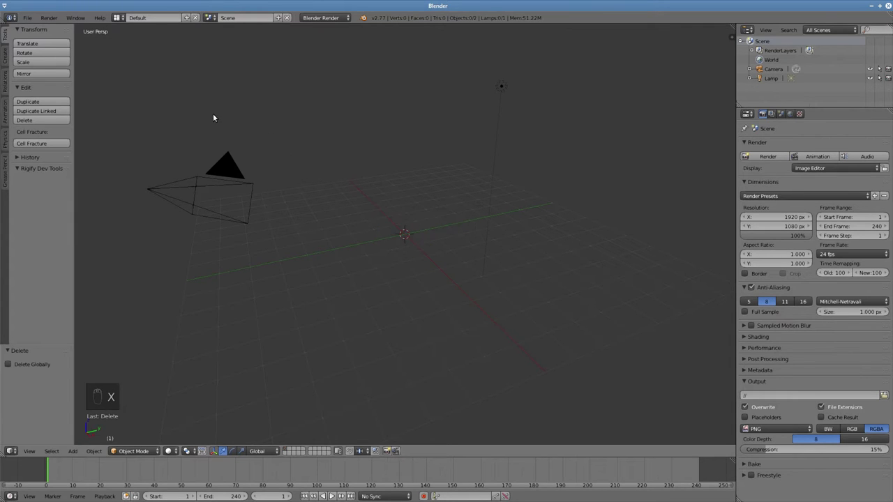
# Add an icosphere from the Create tab and render it with F12
pyautogui.click(7, 59)
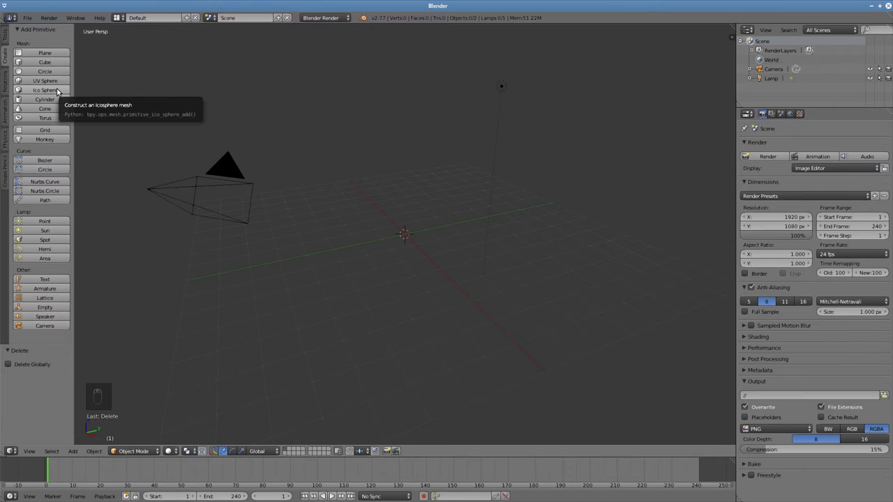
pyautogui.click(57, 89)
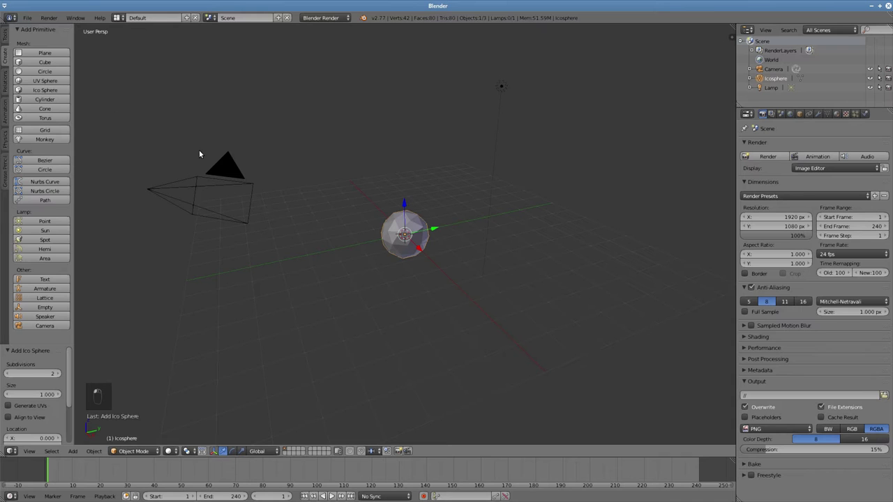
pyautogui.press('F12')
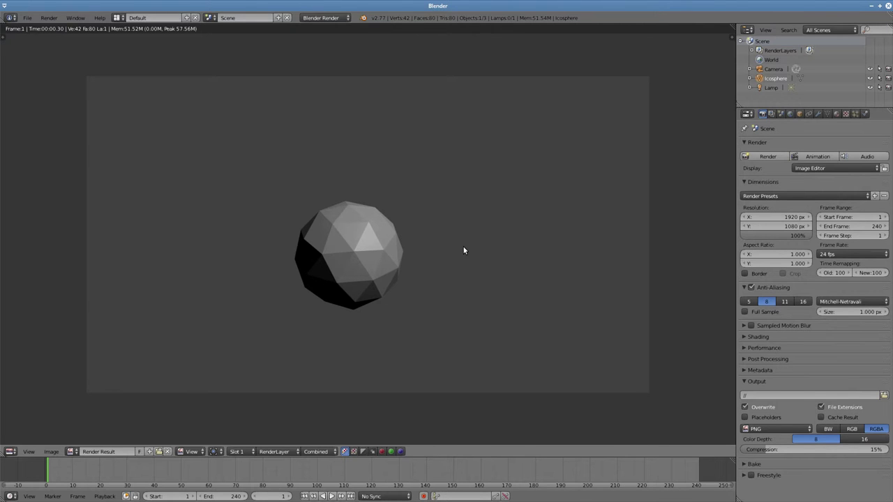
# Return from the render, enlarge the icosphere, then widen it along Y
pyautogui.press('Escape')
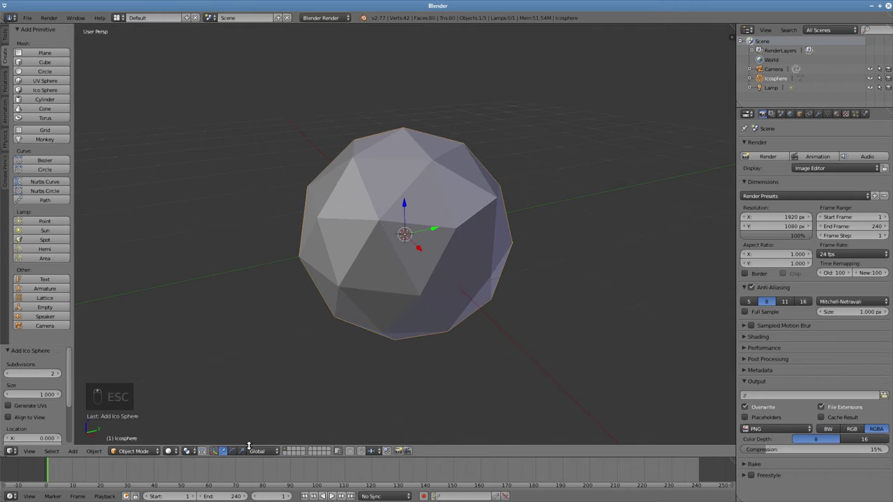
pyautogui.press('s')
pyautogui.click(427, 255)
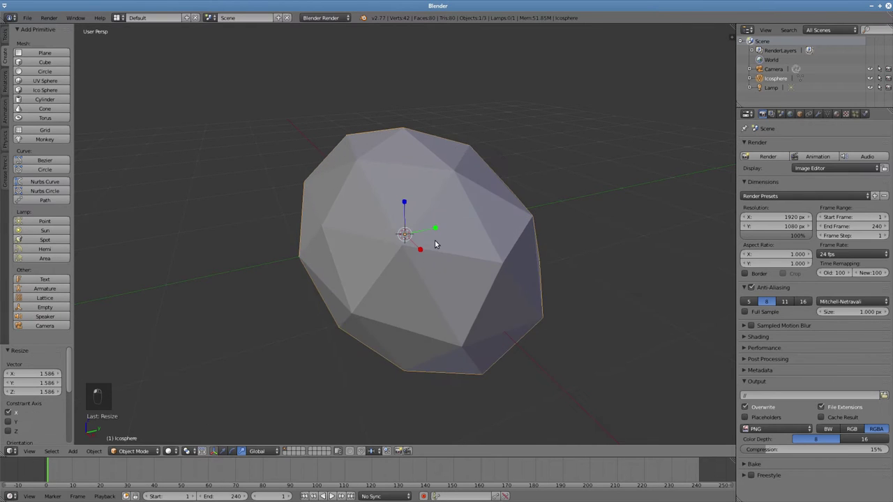
pyautogui.press('s')
pyautogui.press('y')
pyautogui.click(419, 230)
# Stretch and then flatten the icosphere along Z, and rescale it along Y
pyautogui.press('s')
pyautogui.press('z')
pyautogui.click(408, 197)
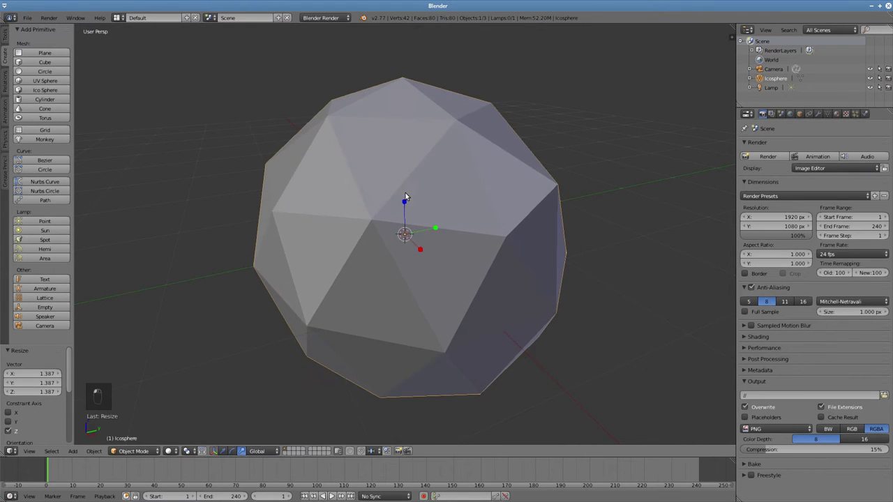
pyautogui.moveTo(360, 212)
pyautogui.mouseDown(button='middle')
pyautogui.moveTo(400, 276)
pyautogui.moveTo(422, 205)
pyautogui.moveTo(454, 213)
pyautogui.moveTo(402, 200)
pyautogui.moveTo(388, 265)
pyautogui.moveTo(429, 237)
pyautogui.mouseUp(button='middle')
pyautogui.press('s')
pyautogui.press('z')
pyautogui.click(410, 207)
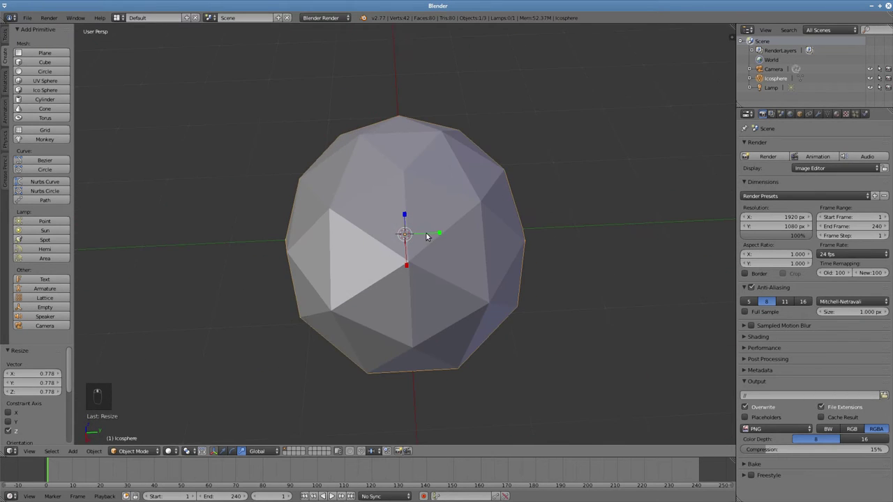
pyautogui.press('s')
pyautogui.press('y')
pyautogui.click(438, 236)
pyautogui.moveTo(371, 251); pyautogui.dragTo(442, 249, button='middle')
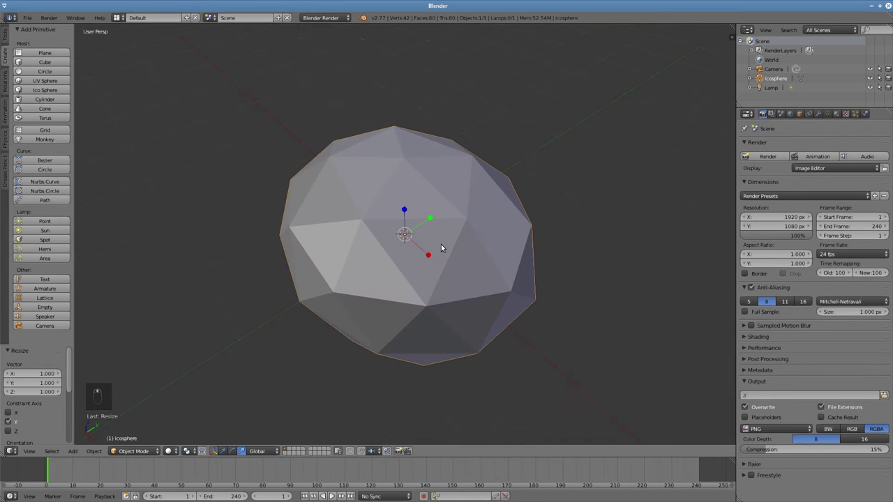
# Delete the reshaped sphere and add a fresh icosphere scaled to about 1.494
pyautogui.press('x')
pyautogui.click(489, 251)
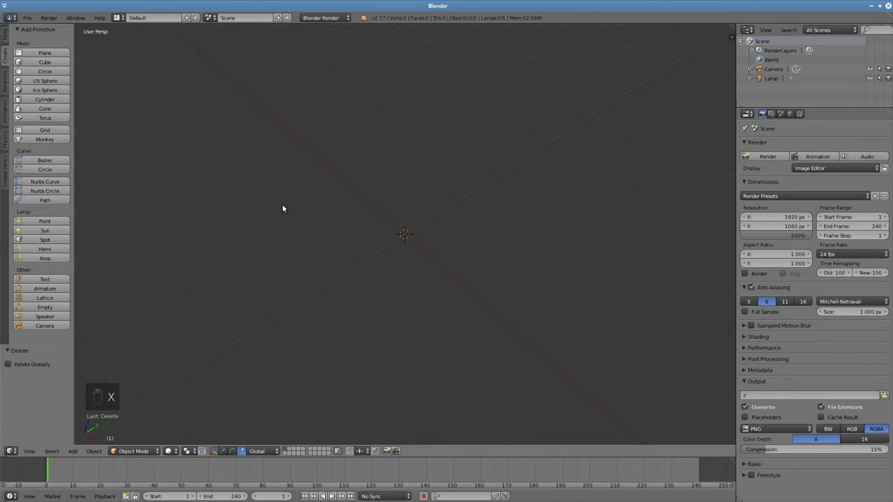
pyautogui.click(58, 89)
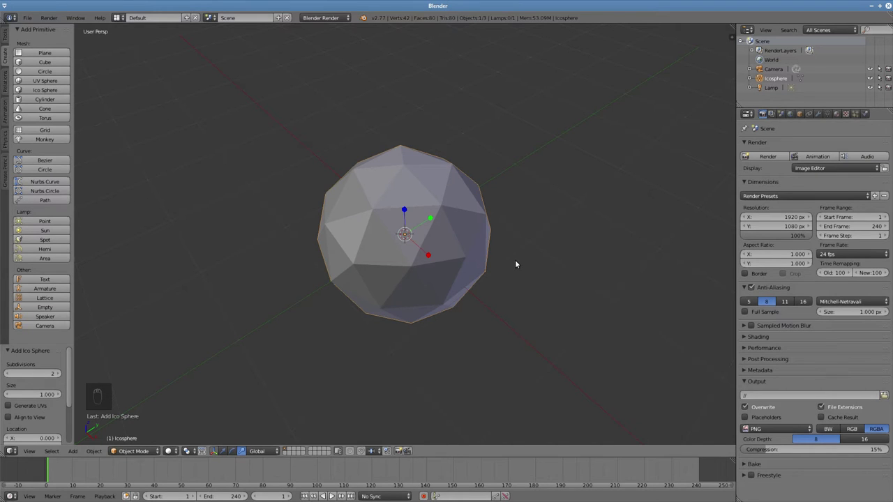
pyautogui.press('s')
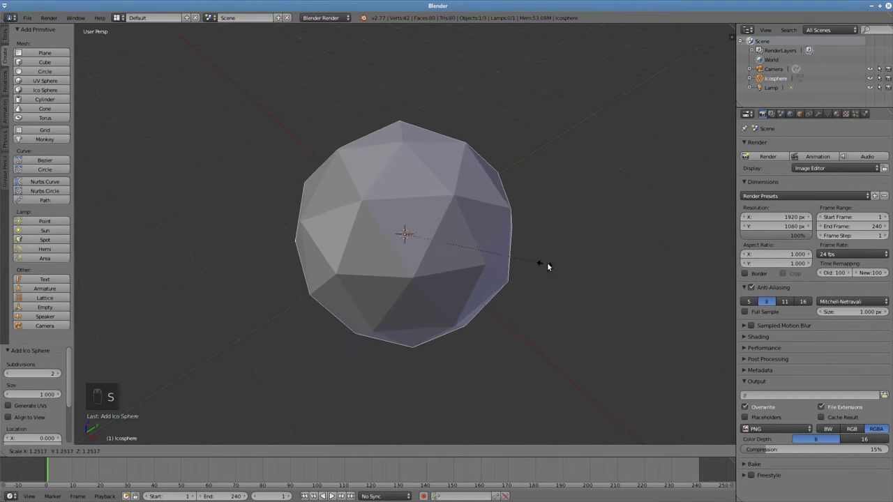
pyautogui.click(570, 264)
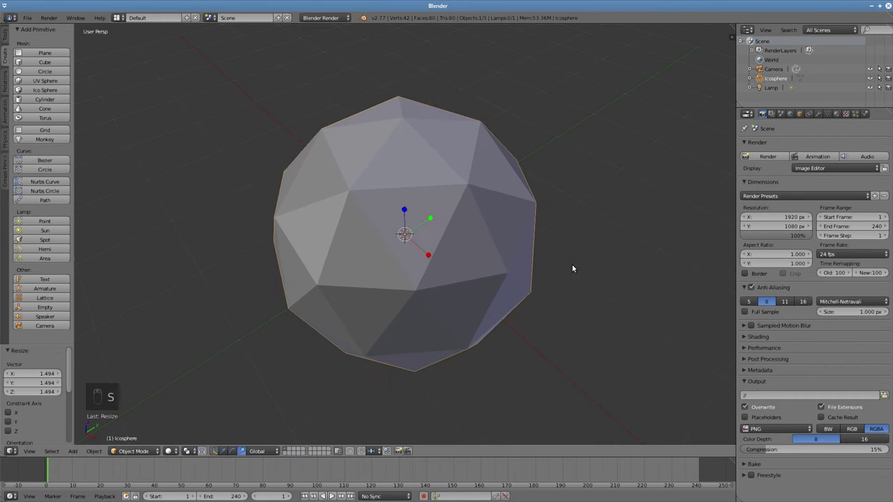
# Test-render the enlarged sphere, then shift it along Y
pyautogui.moveTo(547, 322)
pyautogui.mouseDown(button='middle')
pyautogui.moveTo(510, 289)
pyautogui.moveTo(519, 283)
pyautogui.mouseUp(button='middle')
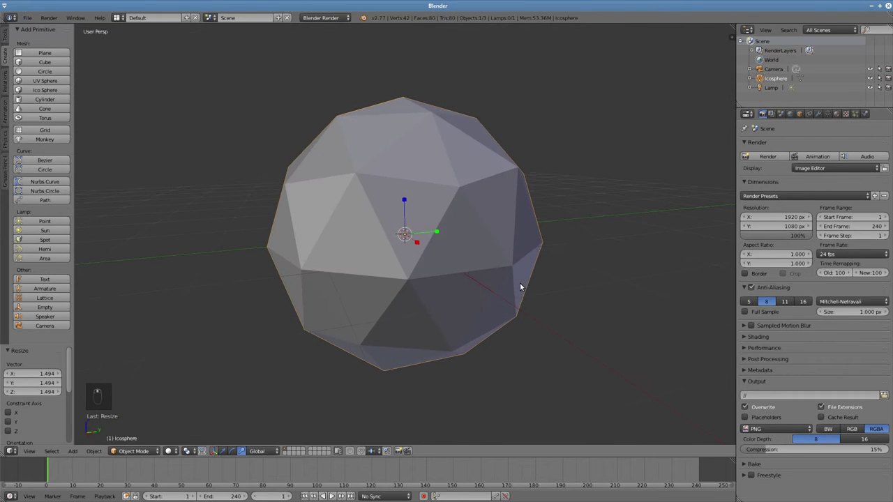
pyautogui.press('F12')
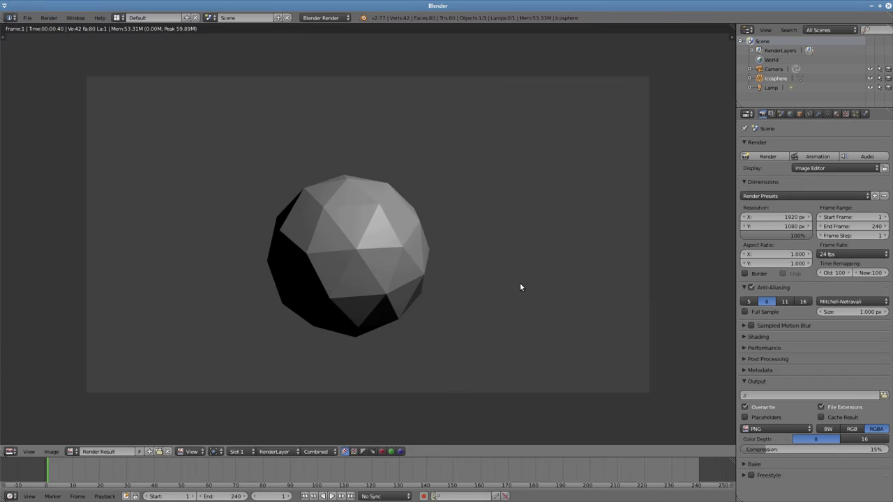
pyautogui.press('Escape')
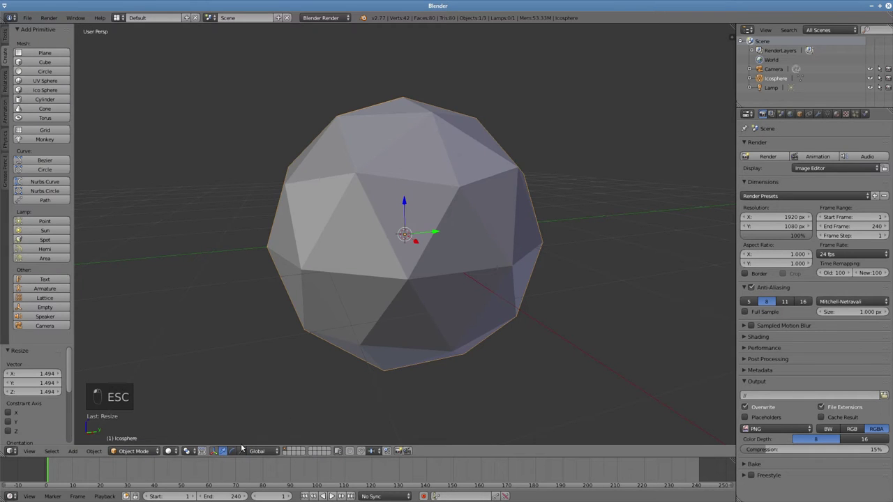
pyautogui.moveTo(431, 241); pyautogui.dragTo(486, 222, button='right')
pyautogui.moveTo(422, 263); pyautogui.dragTo(398, 309, button='middle')
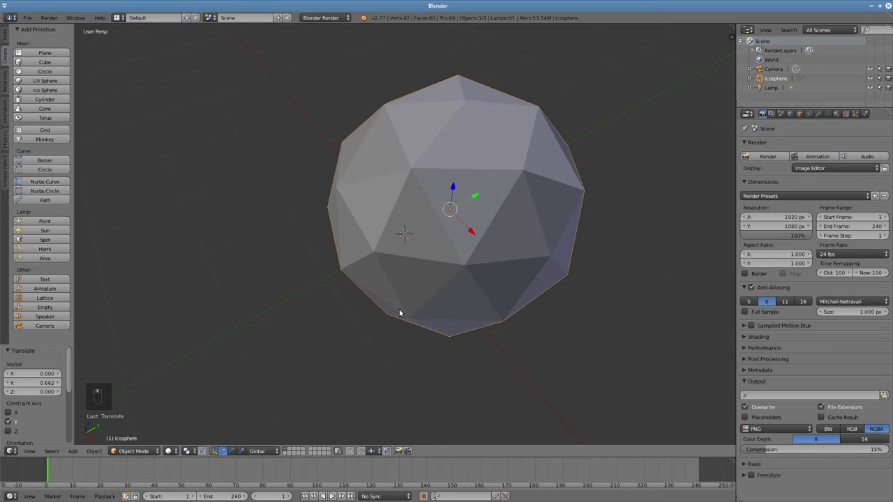
# Add a second icosphere, move it along Y and enlarge it
pyautogui.click(61, 90)
pyautogui.press('g')
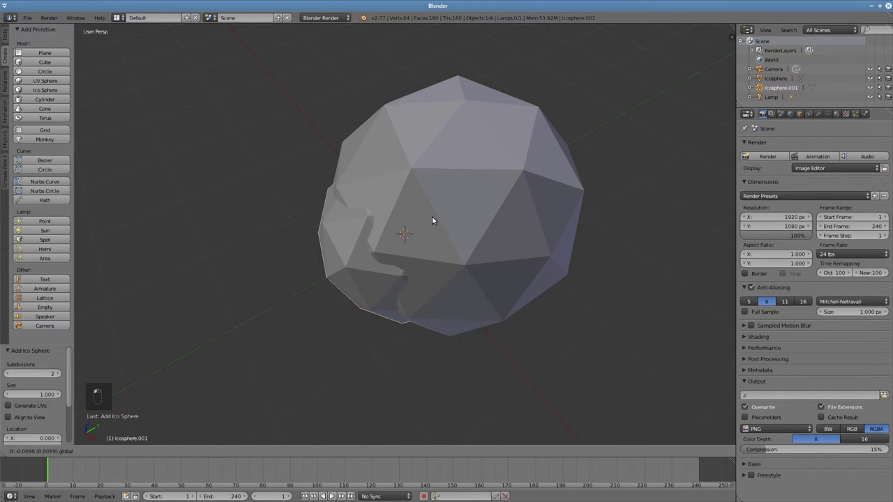
pyautogui.press('y')
pyautogui.click(408, 241)
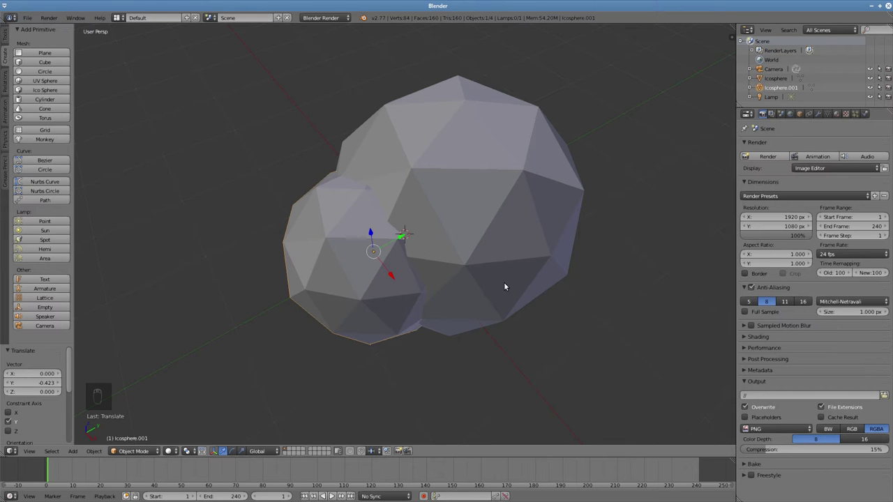
pyautogui.press('s')
pyautogui.click(530, 289)
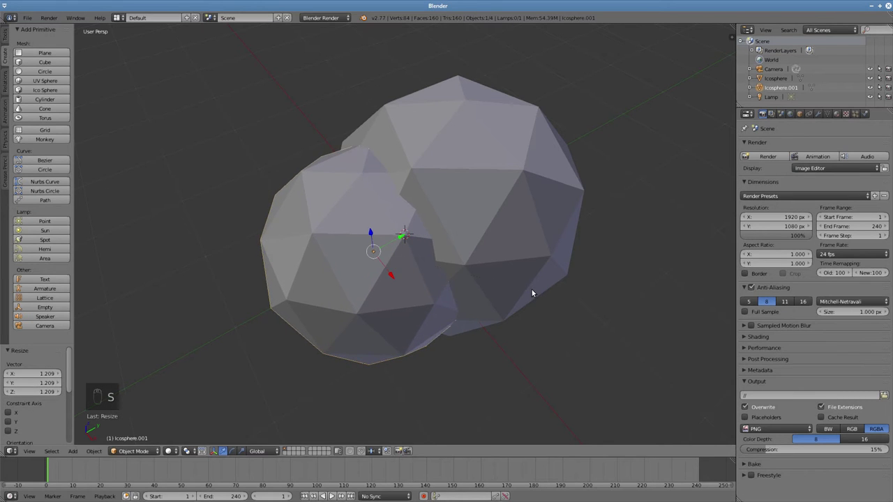
pyautogui.moveTo(531, 290)
pyautogui.mouseDown(button='middle')
pyautogui.moveTo(464, 294)
pyautogui.moveTo(464, 265)
pyautogui.moveTo(386, 330)
pyautogui.mouseUp(button='middle')
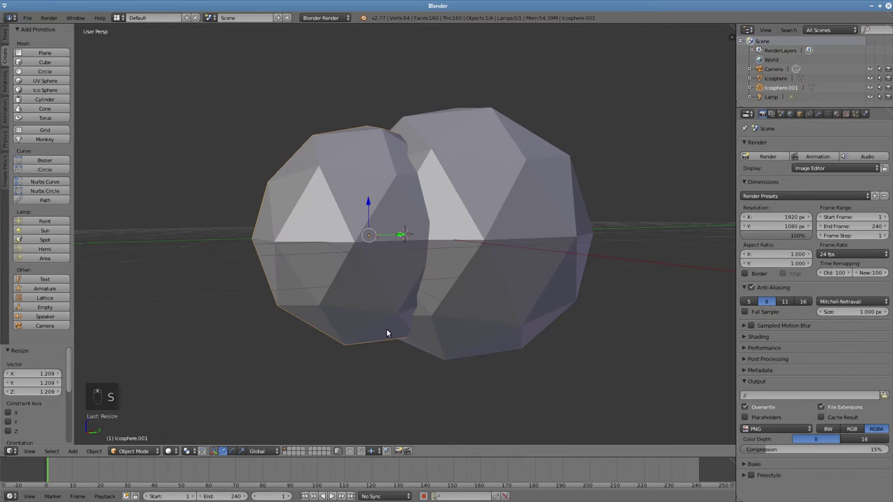
pyautogui.moveTo(311, 262); pyautogui.dragTo(301, 352, button='middle')
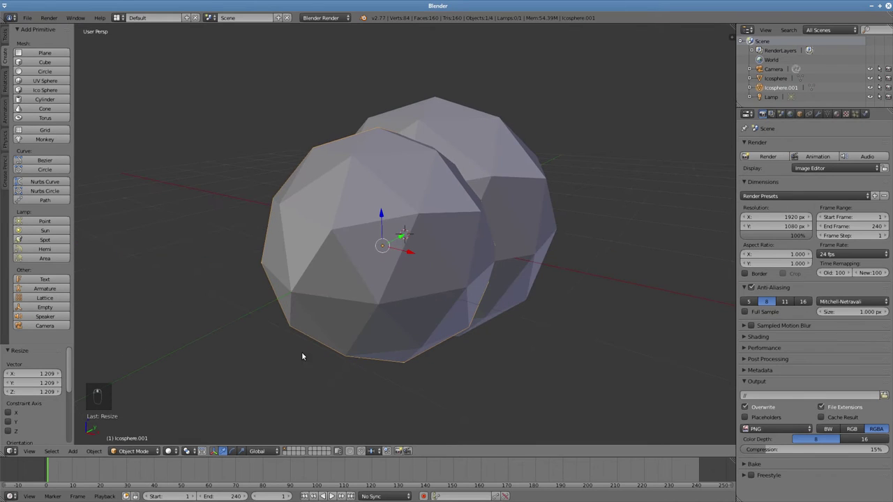
# Shrink the second sphere with the scale handles and slightly enlarge the body sphere
pyautogui.click(241, 450)
pyautogui.moveTo(375, 361)
pyautogui.mouseDown(button='middle')
pyautogui.moveTo(358, 342)
pyautogui.moveTo(374, 305)
pyautogui.moveTo(348, 309)
pyautogui.mouseUp(button='middle')
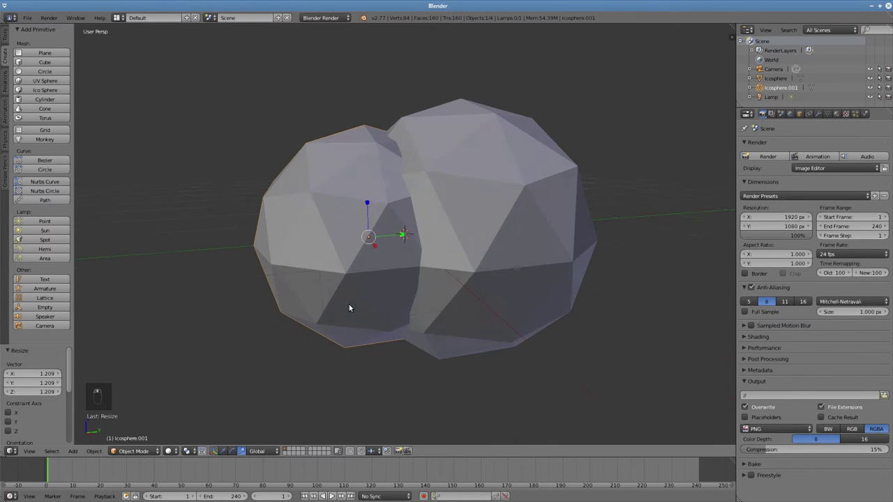
pyautogui.moveTo(367, 204); pyautogui.dragTo(369, 196)
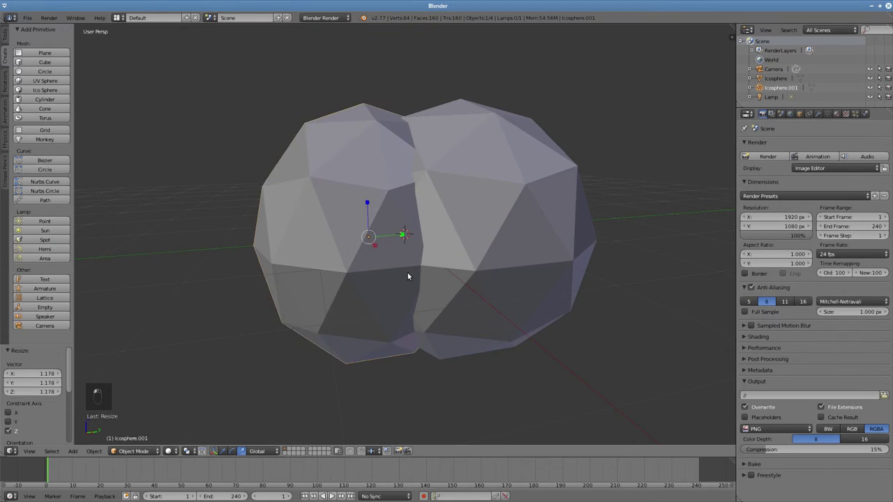
pyautogui.moveTo(409, 274)
pyautogui.mouseDown(button='middle')
pyautogui.moveTo(480, 303)
pyautogui.moveTo(461, 296)
pyautogui.mouseUp(button='middle')
pyautogui.rightClick(516, 248)
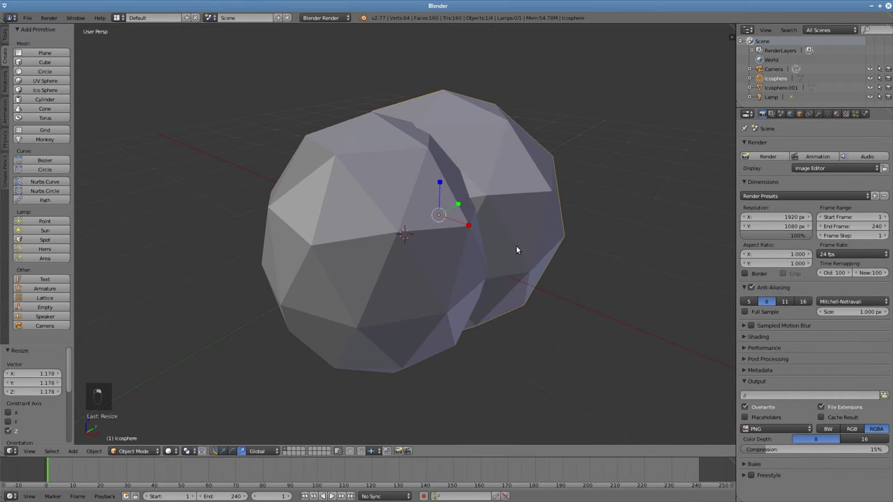
pyautogui.press('s')
pyautogui.click(472, 227)
# Shrink the left sphere to about 0.911 so the two overlap snugly
pyautogui.moveTo(484, 236)
pyautogui.mouseDown(button='middle')
pyautogui.moveTo(442, 202)
pyautogui.moveTo(445, 212)
pyautogui.mouseUp(button='middle')
pyautogui.rightClick(346, 198)
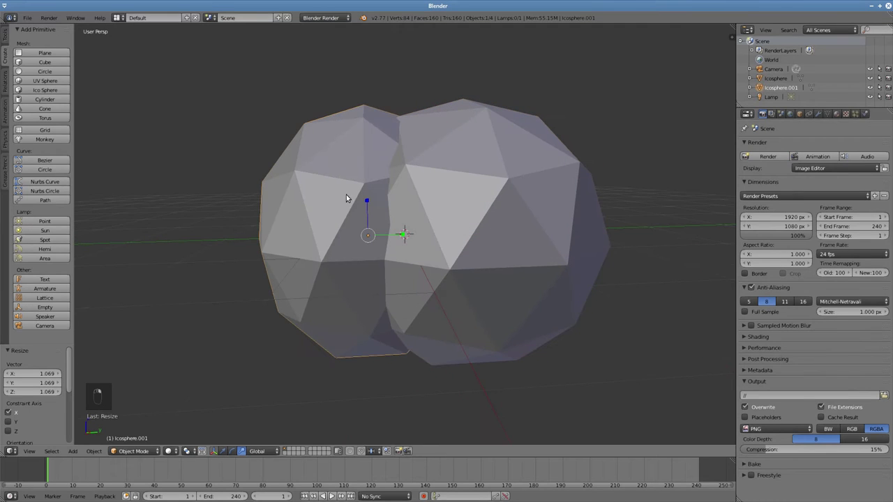
pyautogui.press('s')
pyautogui.click(369, 201)
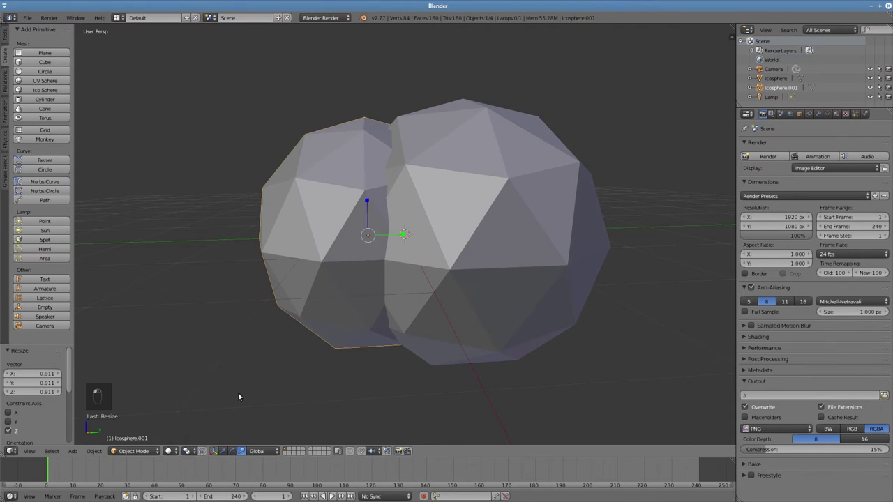
pyautogui.click(223, 451)
pyautogui.moveTo(243, 323)
pyautogui.mouseDown(button='middle')
pyautogui.moveTo(319, 334)
pyautogui.moveTo(320, 378)
pyautogui.moveTo(255, 325)
pyautogui.mouseUp(button='middle')
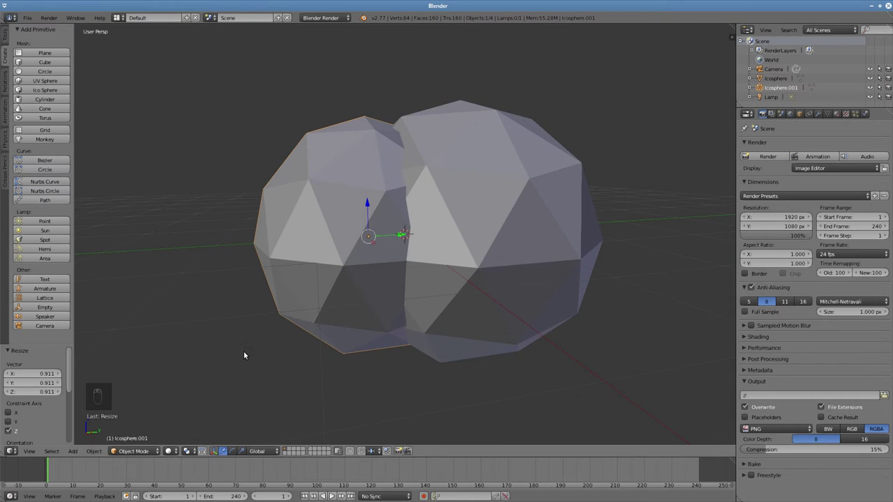
# Add a head icosphere, raise it, scale to 0.732, stretch along Y to 1.52, and shift along Y
pyautogui.click(45, 89)
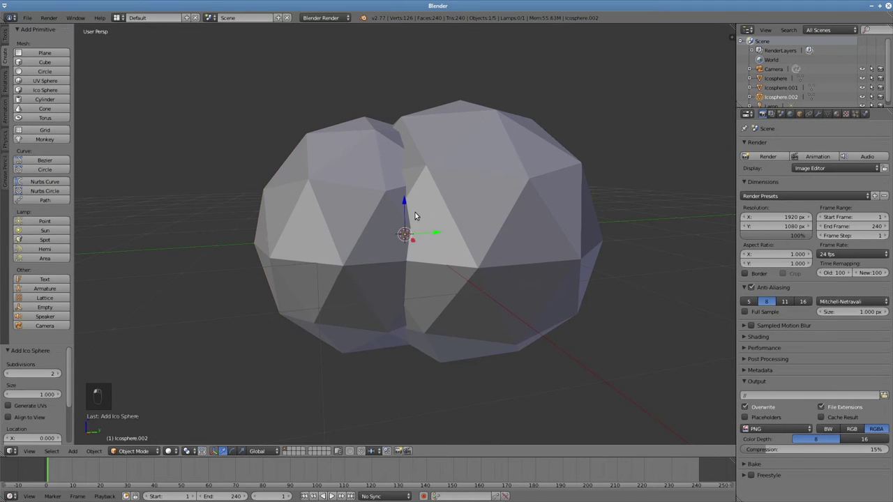
pyautogui.moveTo(406, 196); pyautogui.dragTo(378, 68)
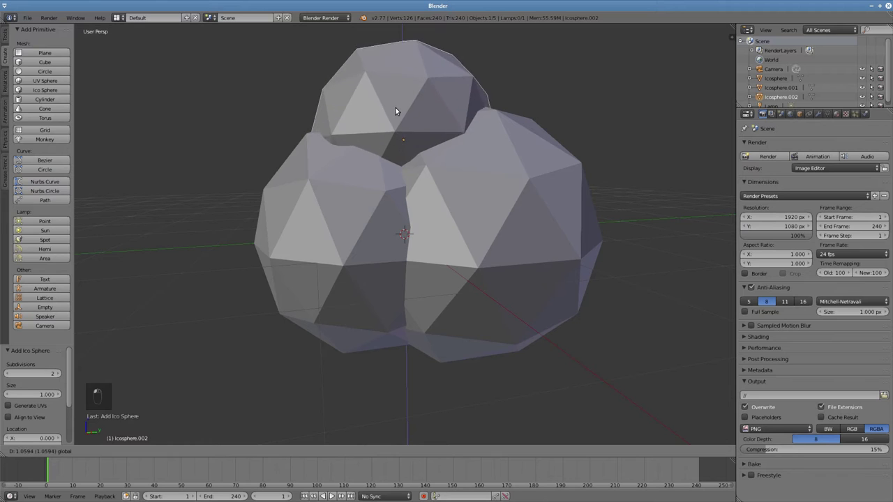
pyautogui.scroll(-1, 403, 213)
pyautogui.scroll(-2, 512, 266)
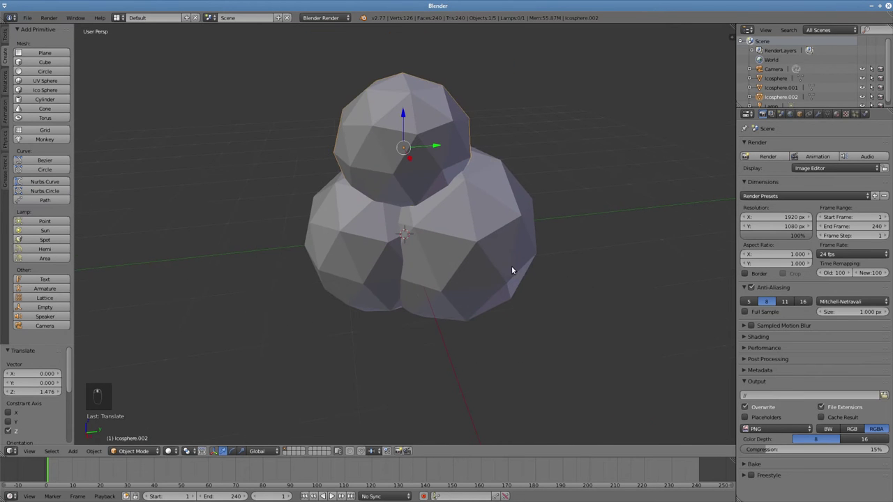
pyautogui.press('s')
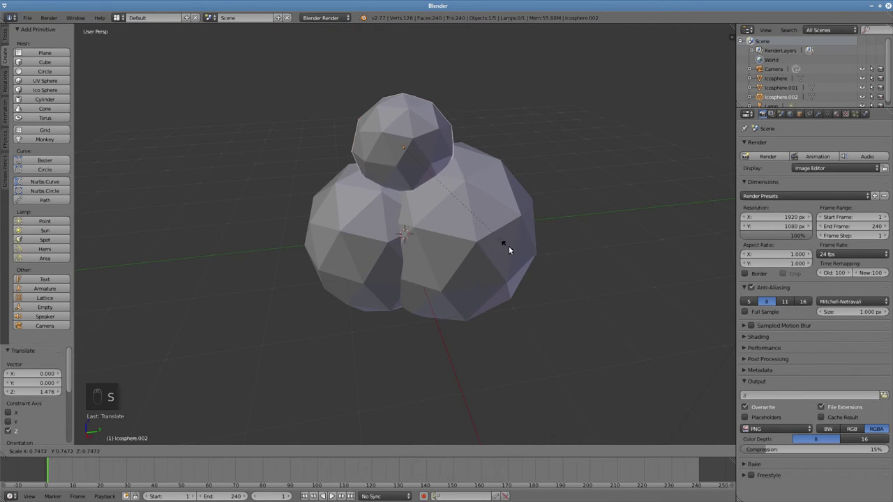
pyautogui.click(505, 244)
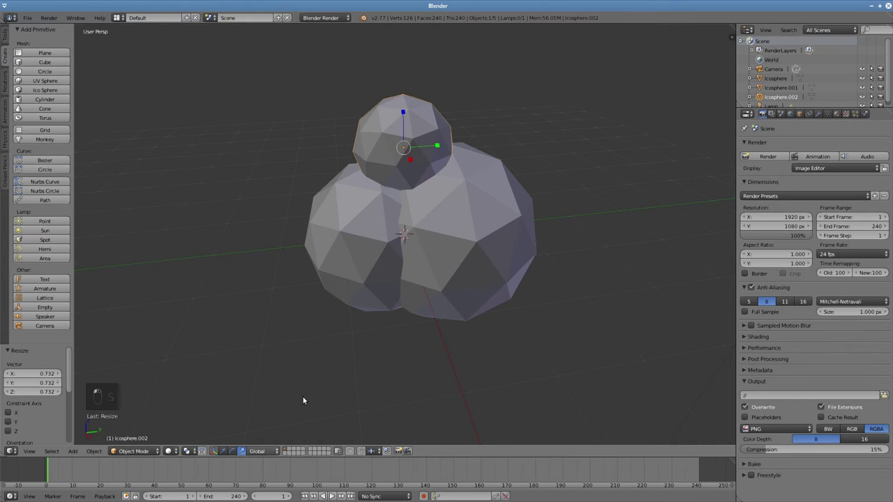
pyautogui.moveTo(437, 146); pyautogui.dragTo(455, 149)
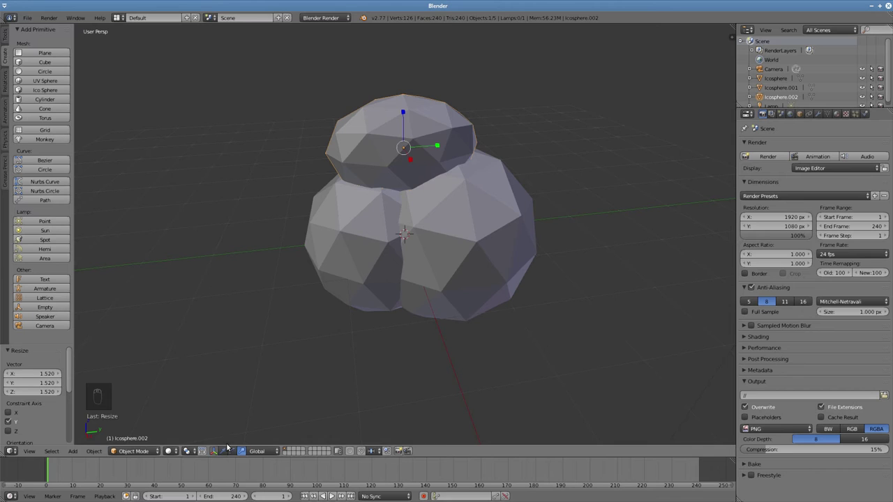
pyautogui.moveTo(436, 147); pyautogui.dragTo(352, 157)
pyautogui.moveTo(371, 272); pyautogui.dragTo(370, 260, button='middle')
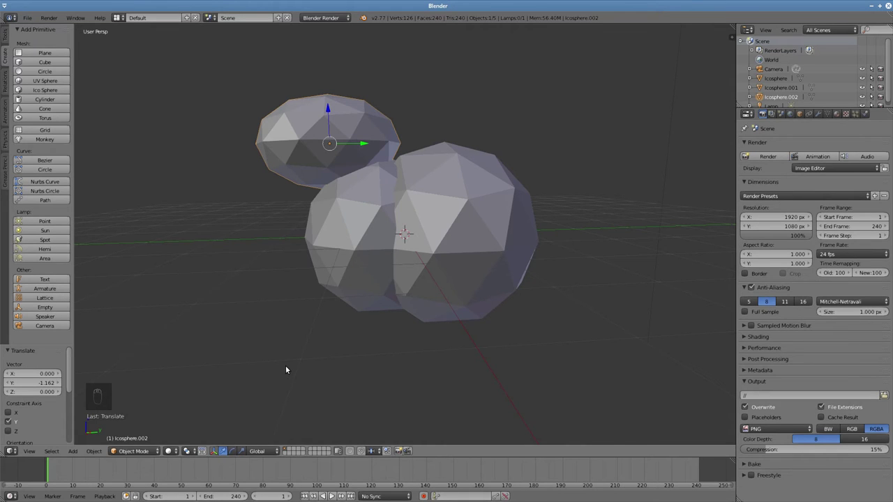
# Tilt the head a few degrees around X using the rotate handles
pyautogui.click(234, 452)
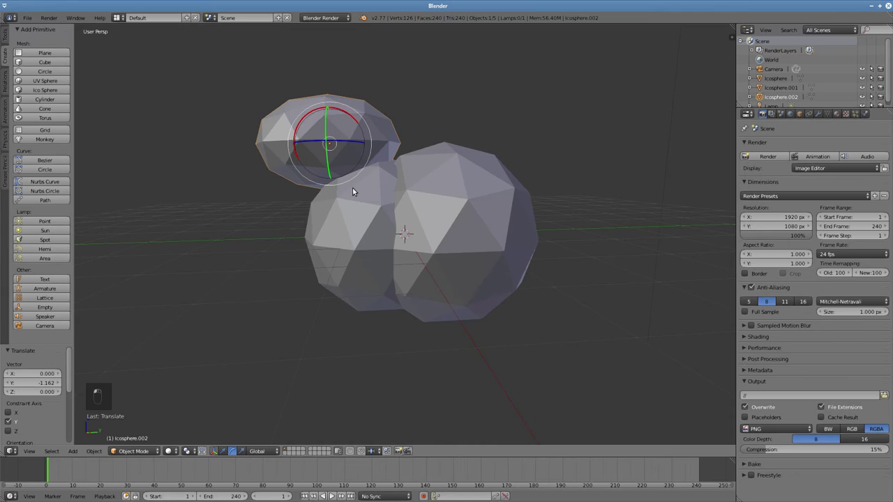
pyautogui.moveTo(355, 193)
pyautogui.mouseDown(button='middle')
pyautogui.moveTo(374, 235)
pyautogui.moveTo(348, 165)
pyautogui.mouseUp(button='middle')
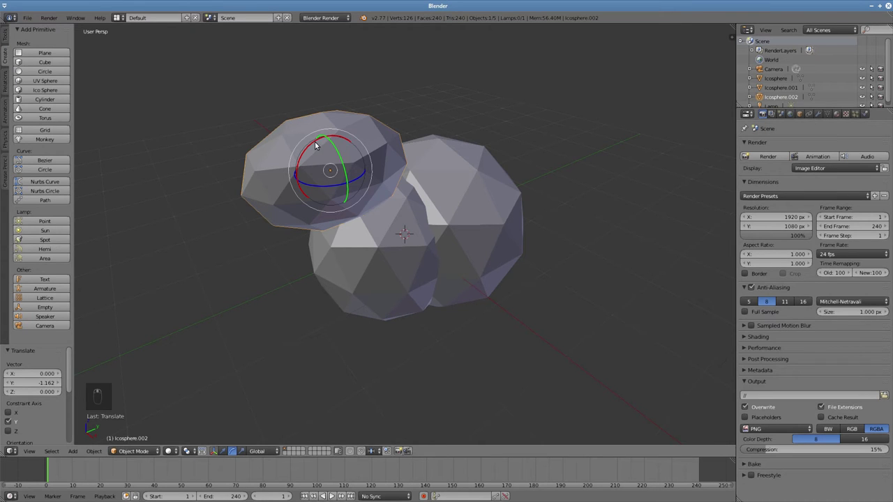
pyautogui.moveTo(317, 145); pyautogui.dragTo(309, 147)
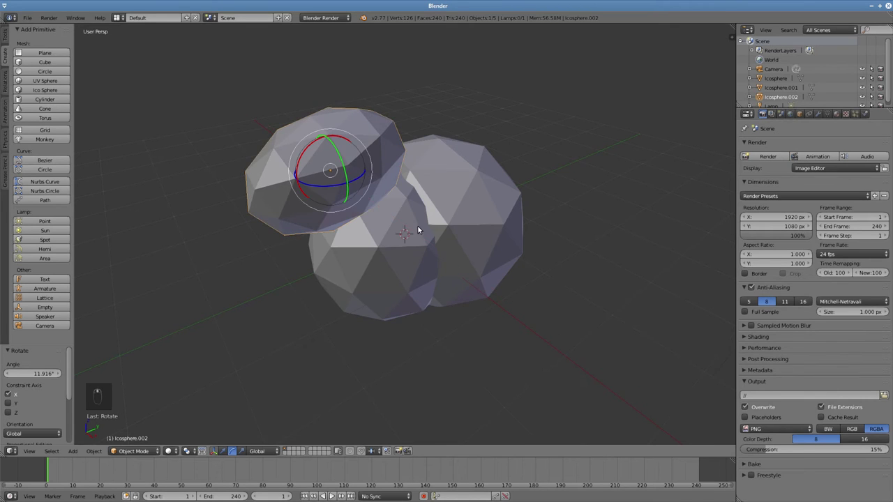
pyautogui.moveTo(338, 184); pyautogui.dragTo(392, 199, button='middle')
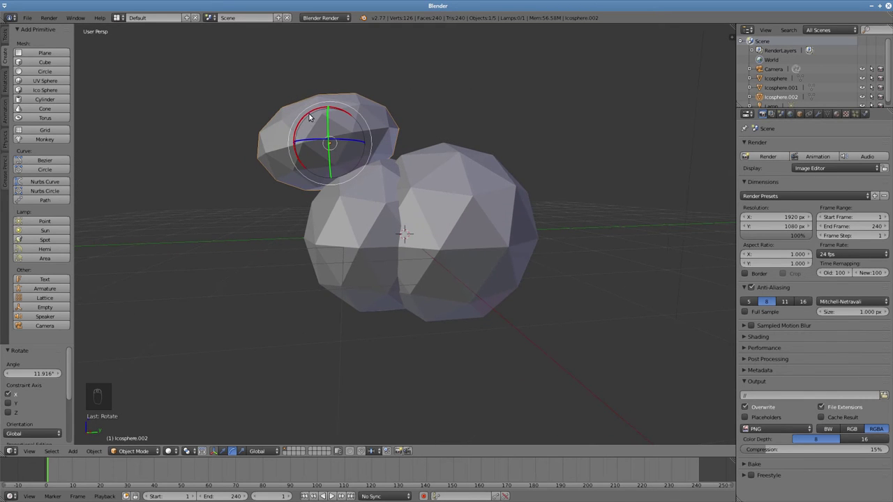
pyautogui.moveTo(311, 117); pyautogui.dragTo(309, 114)
pyautogui.moveTo(311, 245)
pyautogui.mouseDown(button='middle')
pyautogui.moveTo(419, 264)
pyautogui.moveTo(327, 284)
pyautogui.mouseUp(button='middle')
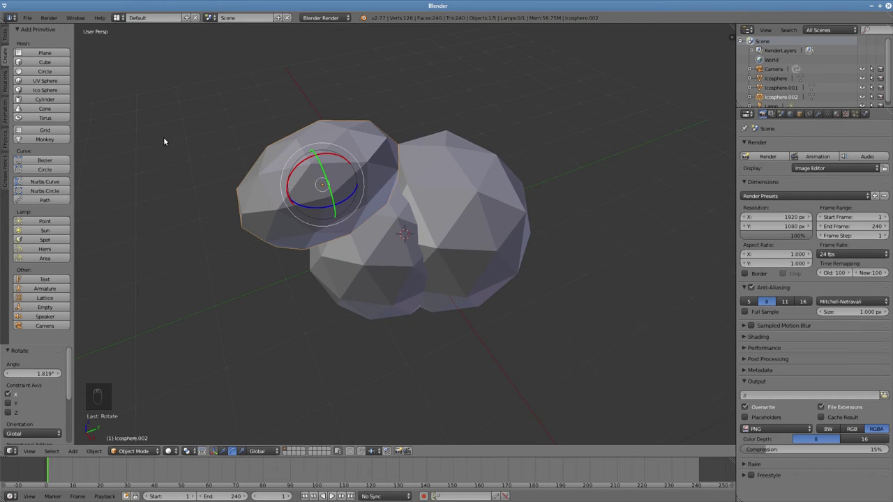
# Add a new icosphere, lift it above the head, and shrink it to 0.231
pyautogui.click(44, 90)
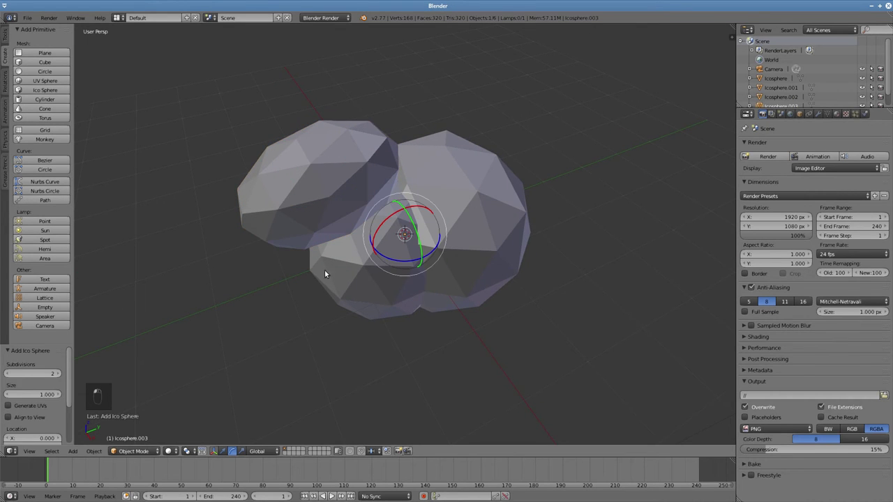
pyautogui.click(223, 450)
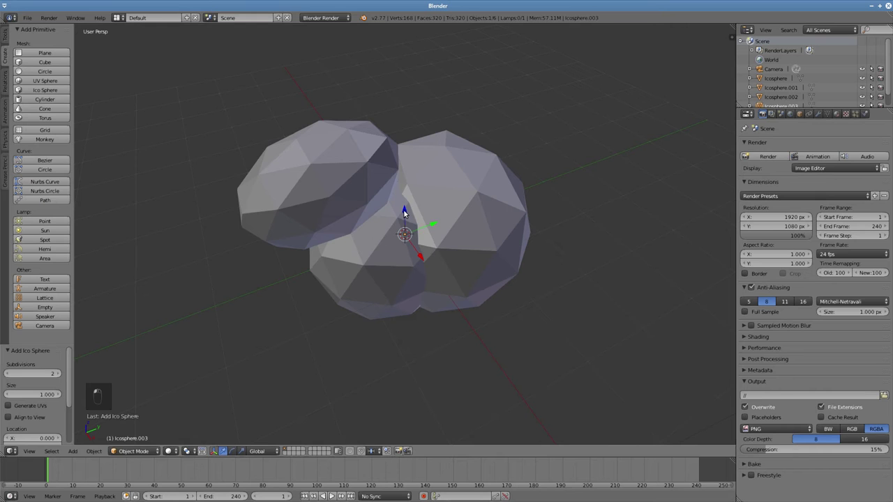
pyautogui.moveTo(403, 204); pyautogui.dragTo(401, 74)
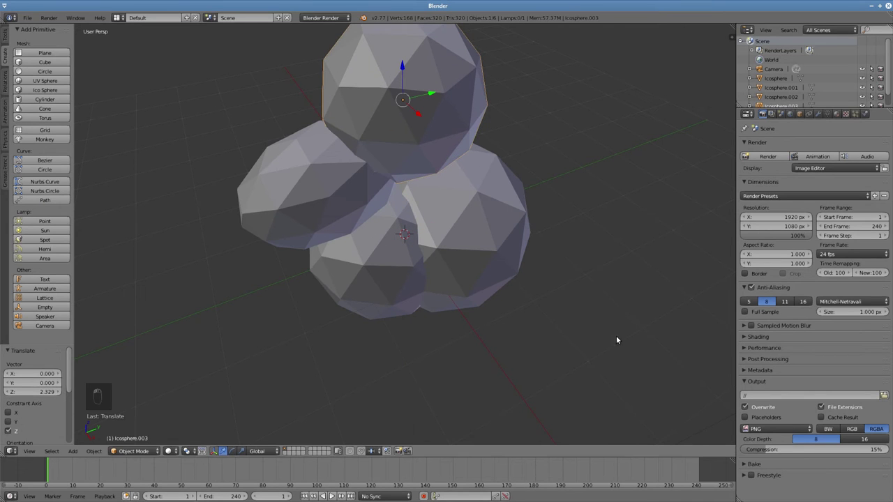
pyautogui.press('s')
pyautogui.click(453, 157)
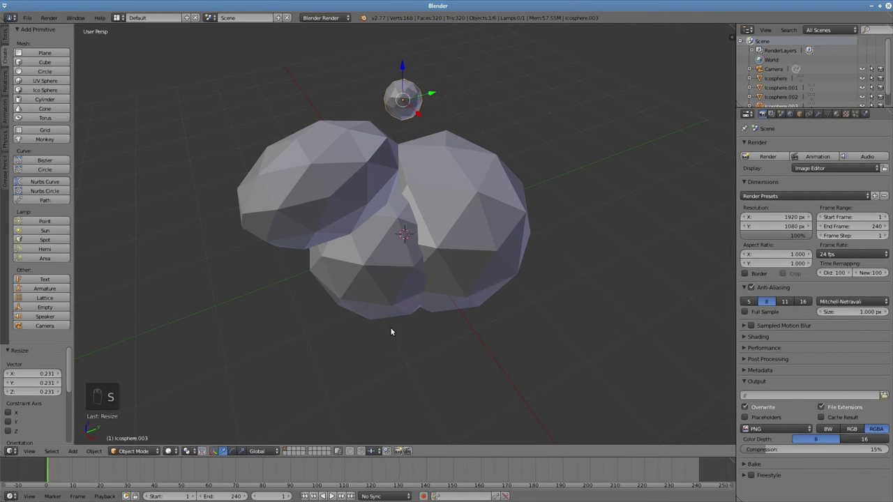
# Stretch the ball along Z to 3.738 and shift it along Y and X over the head
pyautogui.moveTo(442, 339)
pyautogui.mouseDown(button='middle')
pyautogui.moveTo(445, 211)
pyautogui.moveTo(422, 119)
pyautogui.mouseUp(button='middle')
pyautogui.press('s')
pyautogui.press('z')
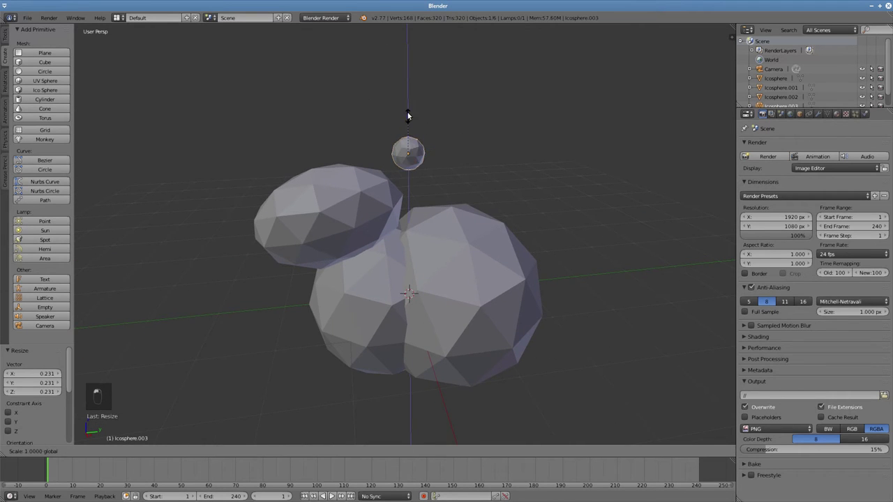
pyautogui.click(413, 14)
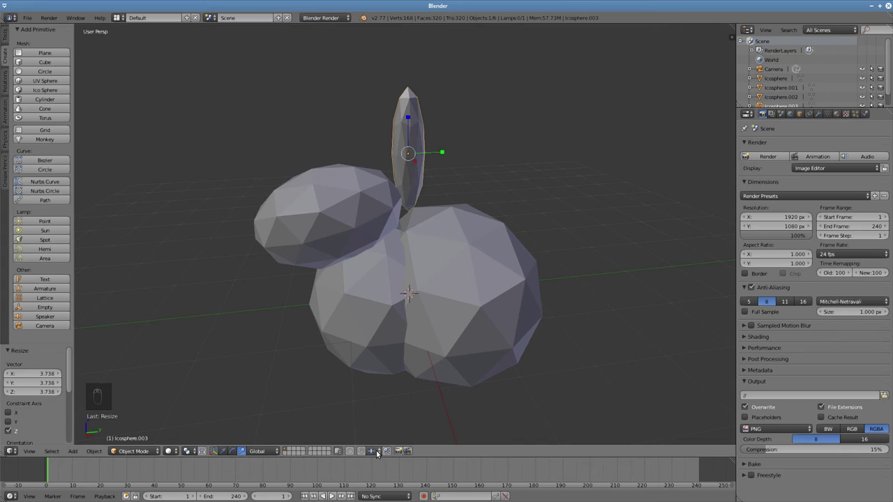
pyautogui.click(224, 450)
pyautogui.moveTo(441, 156); pyautogui.dragTo(394, 155)
pyautogui.moveTo(394, 155); pyautogui.dragTo(454, 157, button='middle')
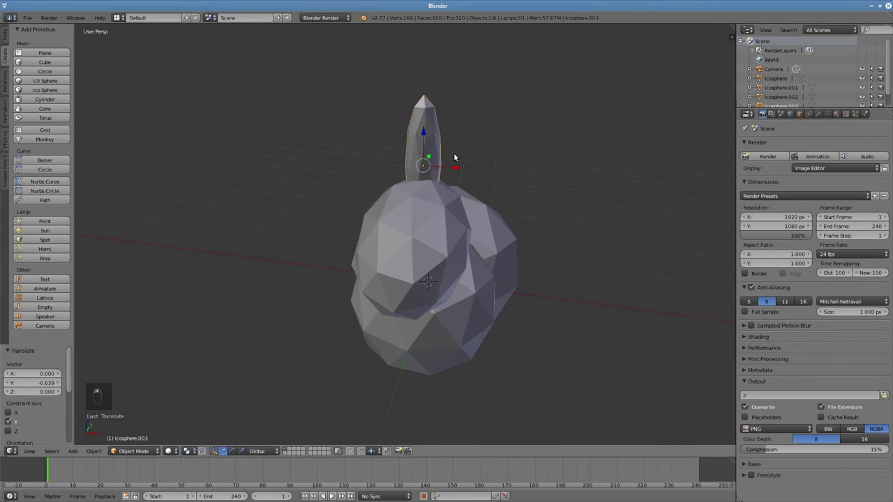
pyautogui.moveTo(454, 157); pyautogui.dragTo(489, 168)
pyautogui.moveTo(489, 168)
pyautogui.mouseDown(button='middle')
pyautogui.moveTo(499, 240)
pyautogui.moveTo(467, 281)
pyautogui.mouseUp(button='middle')
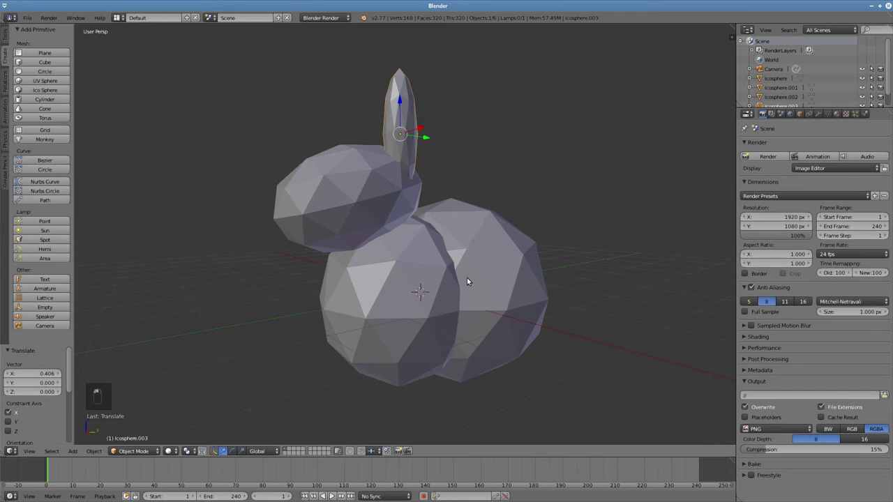
# Tilt the ear about 35 degrees around X and sideways around Y, then slide it onto the head
pyautogui.click(232, 451)
pyautogui.moveTo(391, 319); pyautogui.dragTo(380, 321, button='middle')
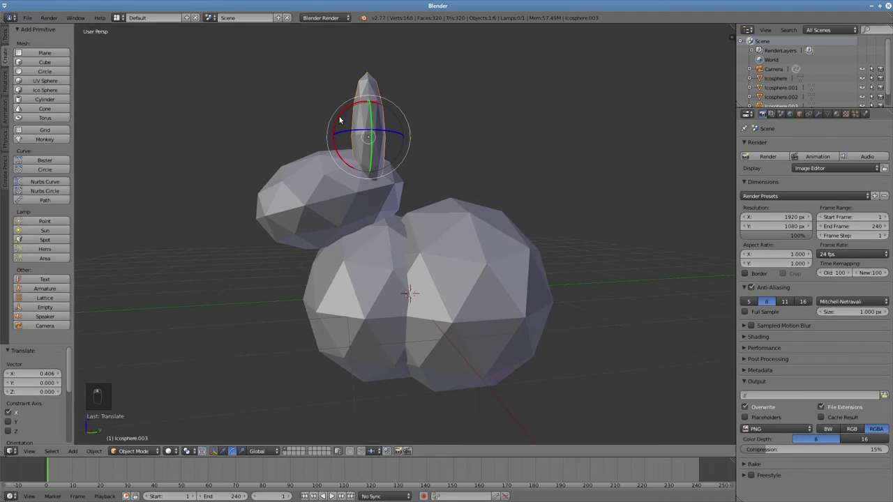
pyautogui.moveTo(340, 122); pyautogui.dragTo(360, 117)
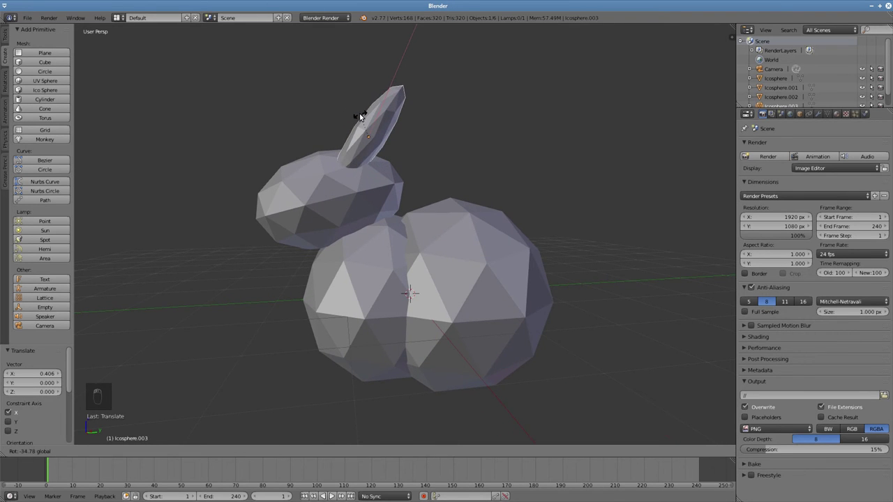
pyautogui.moveTo(303, 209); pyautogui.dragTo(392, 214, button='middle')
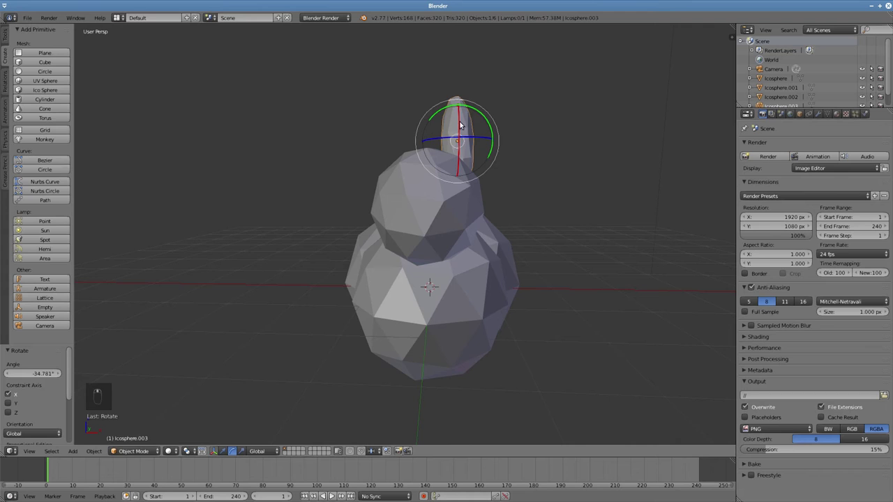
pyautogui.moveTo(480, 115); pyautogui.dragTo(494, 128)
pyautogui.click(223, 451)
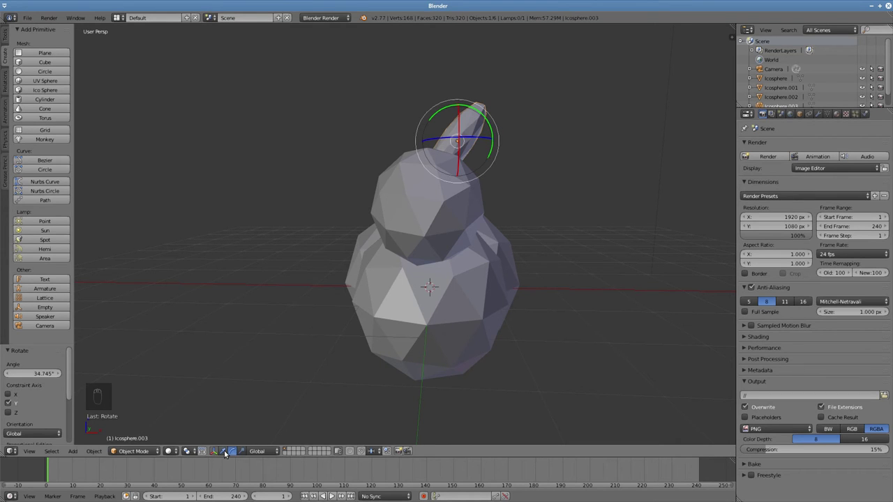
pyautogui.moveTo(488, 148); pyautogui.dragTo(516, 145)
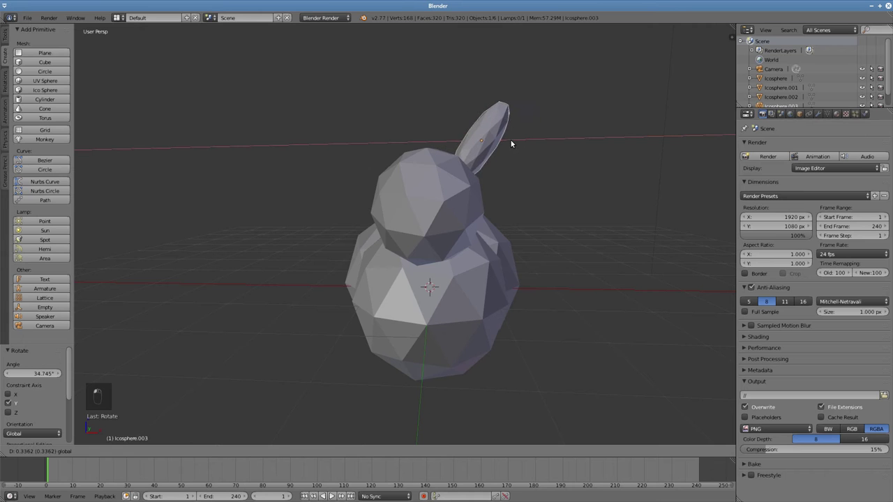
pyautogui.moveTo(544, 192); pyautogui.dragTo(457, 359, button='middle')
pyautogui.moveTo(471, 267)
pyautogui.mouseDown(button='middle')
pyautogui.moveTo(373, 273)
pyautogui.moveTo(479, 337)
pyautogui.moveTo(441, 262)
pyautogui.moveTo(370, 329)
pyautogui.mouseUp(button='middle')
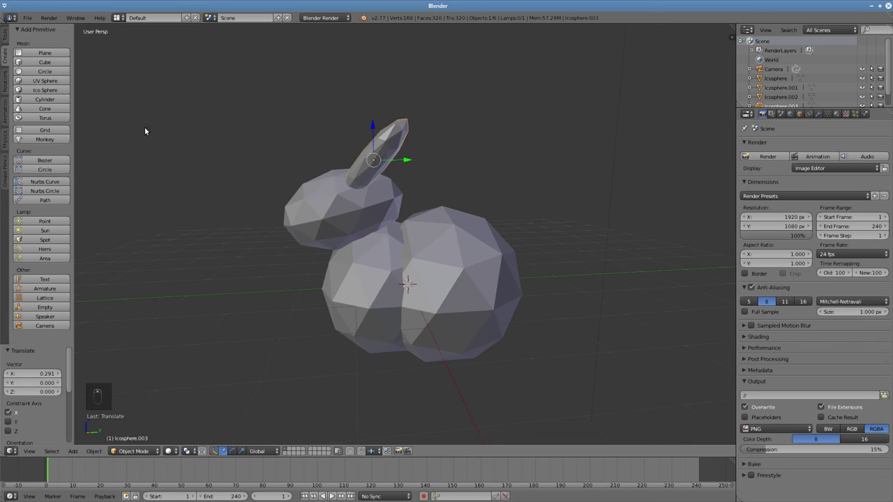
# Add a new icosphere, raise it to the head, shrink it, and stretch it tall along Z
pyautogui.click(66, 90)
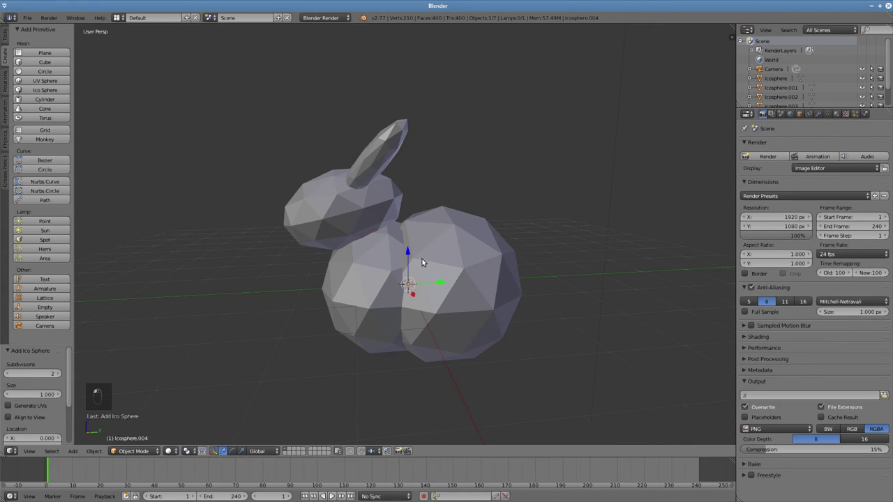
pyautogui.moveTo(407, 252); pyautogui.dragTo(407, 122)
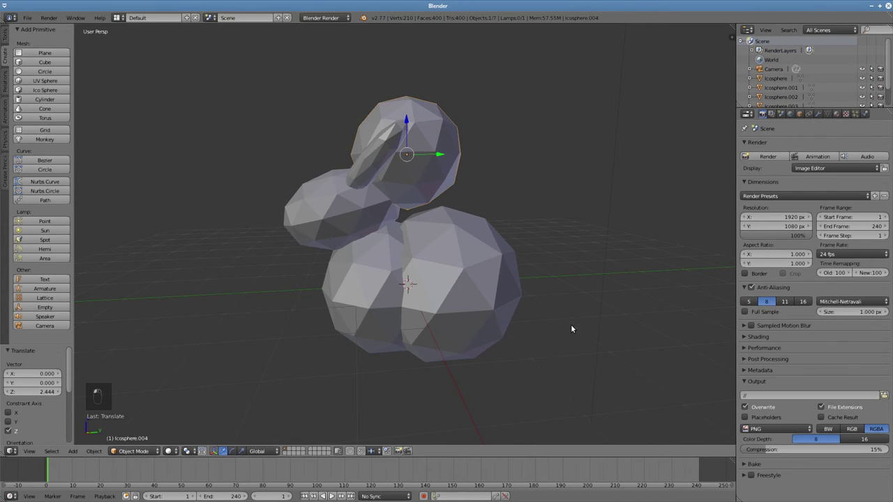
pyautogui.press('s')
pyautogui.click(447, 213)
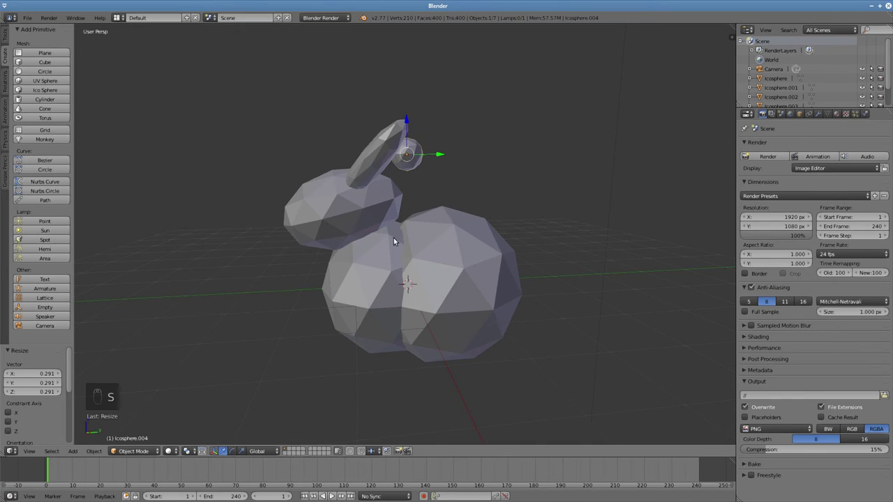
pyautogui.click(242, 452)
pyautogui.moveTo(406, 134)
pyautogui.mouseDown()
pyautogui.moveTo(420, 438)
pyautogui.moveTo(429, 410)
pyautogui.mouseUp()
pyautogui.moveTo(430, 411)
pyautogui.mouseDown(button='middle')
pyautogui.moveTo(490, 379)
pyautogui.moveTo(503, 401)
pyautogui.mouseUp(button='middle')
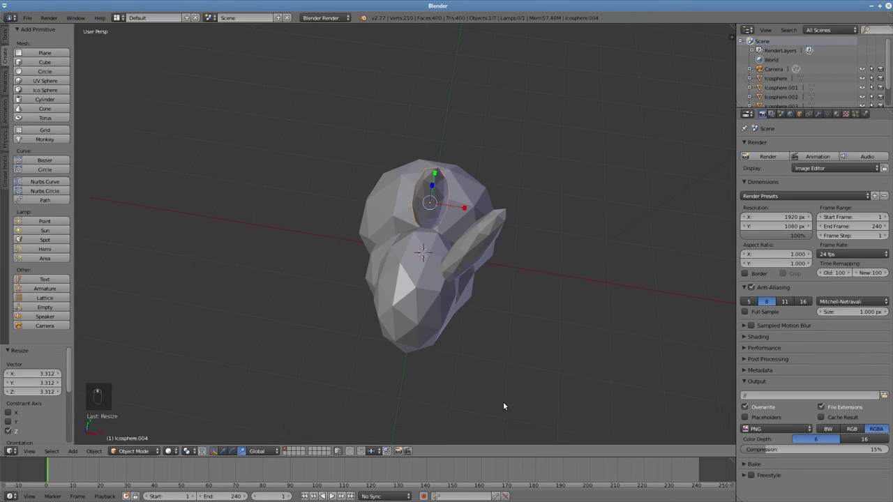
# Move the second ear out to the side along Y and shrink it slightly
pyautogui.click(224, 451)
pyautogui.moveTo(417, 314); pyautogui.dragTo(452, 220, button='middle')
pyautogui.moveTo(445, 196); pyautogui.dragTo(394, 207)
pyautogui.moveTo(394, 207)
pyautogui.mouseDown(button='middle')
pyautogui.moveTo(486, 259)
pyautogui.moveTo(513, 241)
pyautogui.mouseUp(button='middle')
pyautogui.press('s')
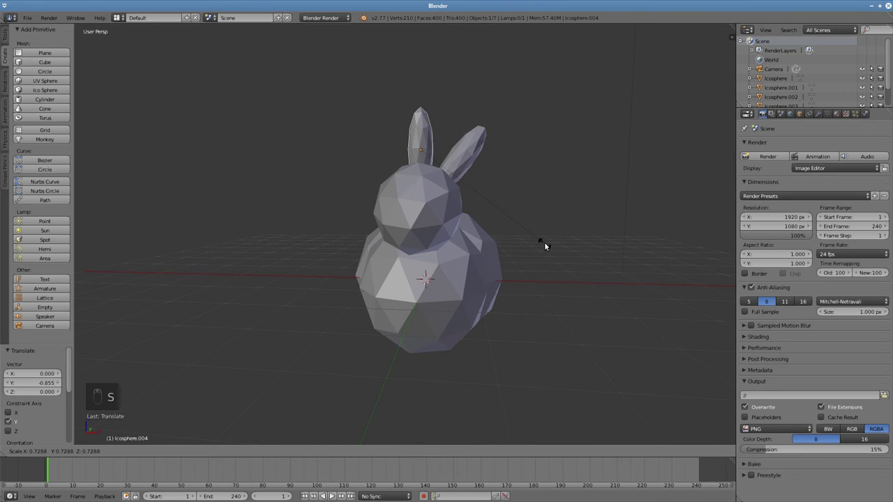
pyautogui.click(545, 245)
# Tilt the second ear outward and around X, then move it along X and Y into place
pyautogui.click(232, 450)
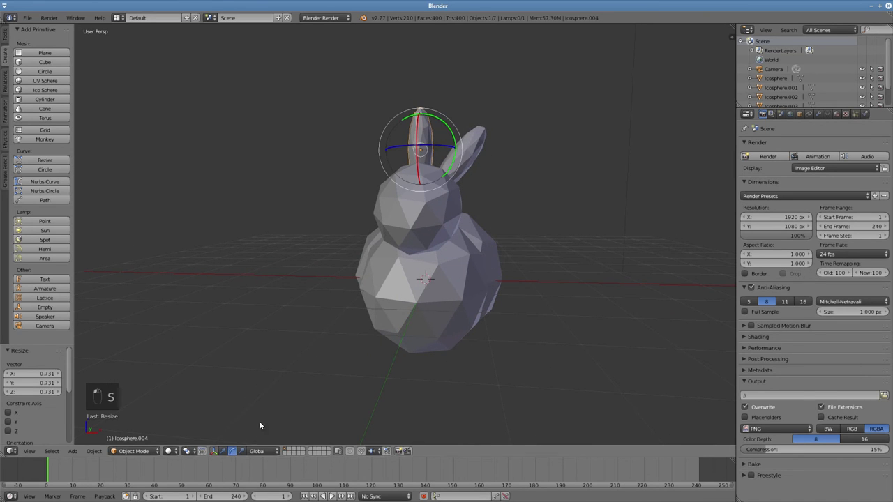
pyautogui.moveTo(444, 126); pyautogui.dragTo(429, 112)
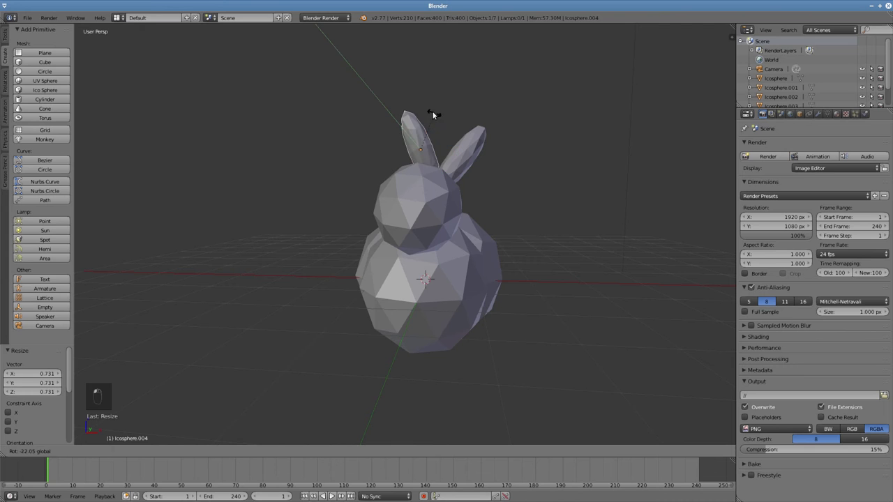
pyautogui.moveTo(516, 243); pyautogui.dragTo(509, 245, button='middle')
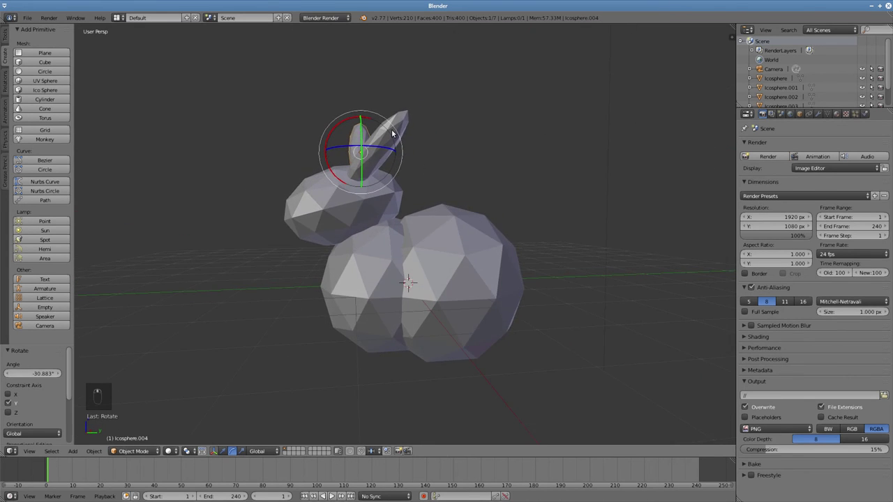
pyautogui.moveTo(345, 123); pyautogui.dragTo(362, 123)
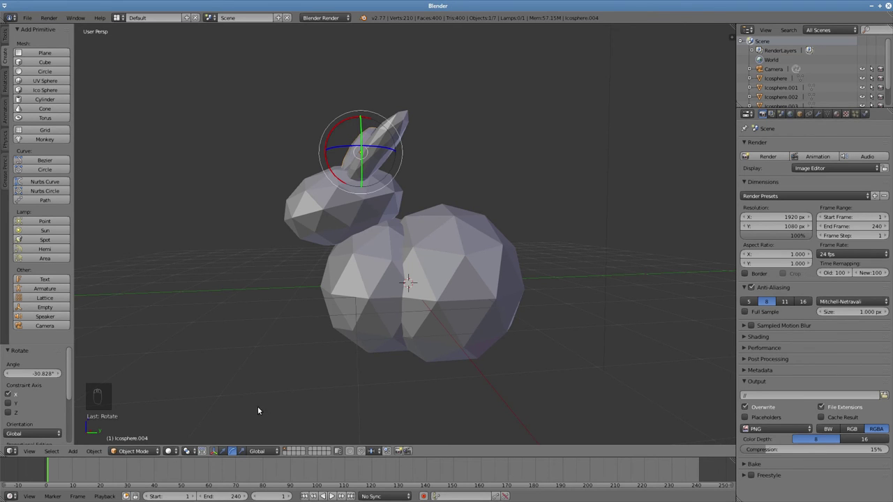
pyautogui.click(224, 451)
pyautogui.moveTo(318, 290)
pyautogui.mouseDown(button='middle')
pyautogui.moveTo(379, 359)
pyautogui.moveTo(395, 317)
pyautogui.mouseUp(button='middle')
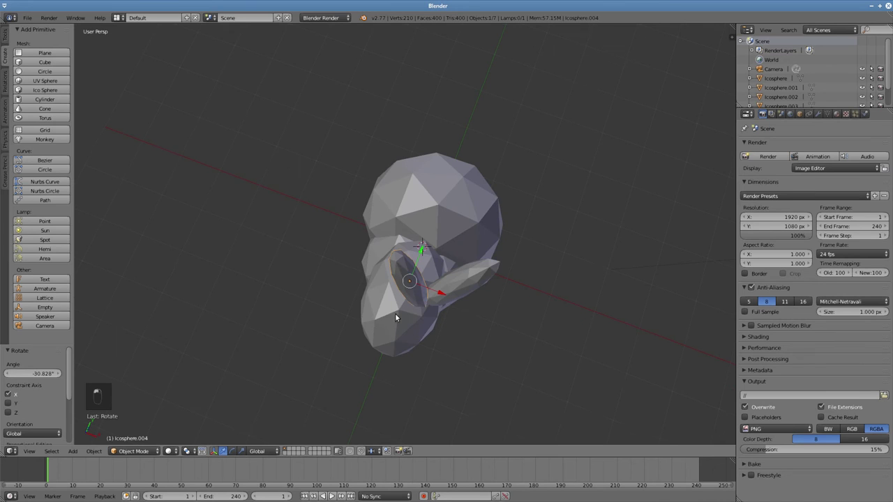
pyautogui.moveTo(441, 298); pyautogui.dragTo(409, 285)
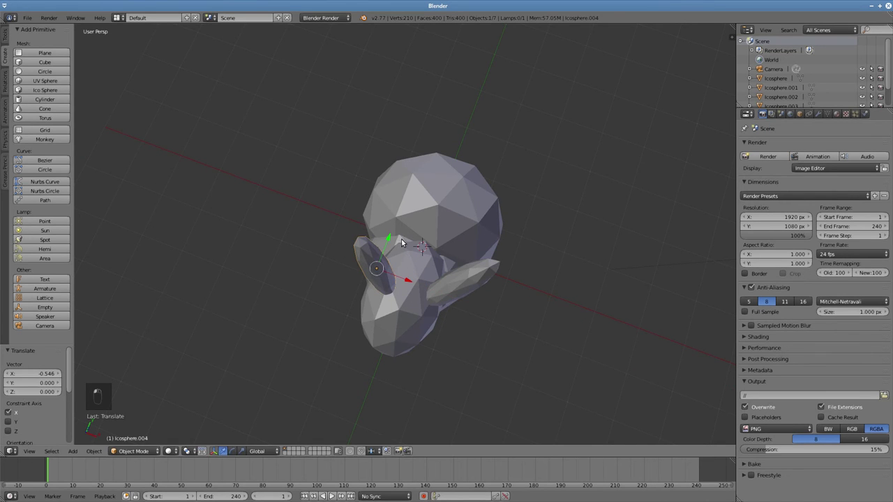
pyautogui.moveTo(390, 241); pyautogui.dragTo(396, 231)
pyautogui.moveTo(467, 295)
pyautogui.mouseDown(button='middle')
pyautogui.moveTo(441, 213)
pyautogui.moveTo(446, 237)
pyautogui.moveTo(522, 263)
pyautogui.moveTo(450, 309)
pyautogui.mouseUp(button='middle')
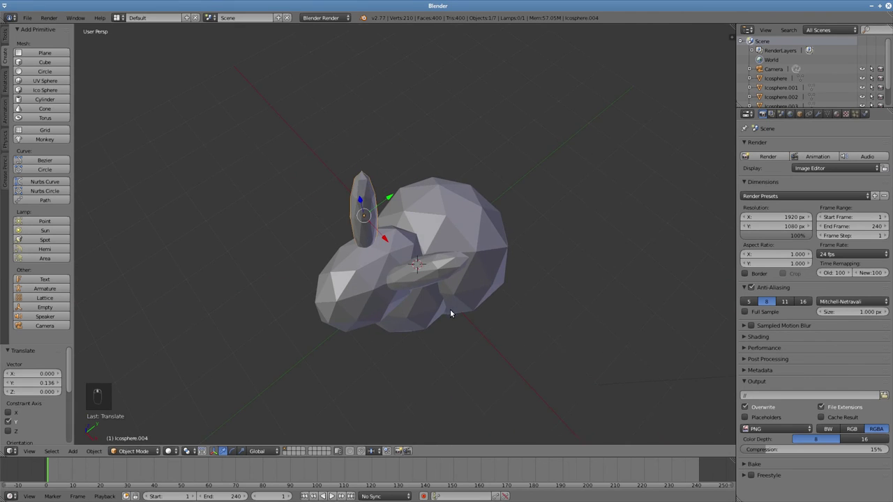
pyautogui.moveTo(388, 199)
pyautogui.mouseDown(button='middle')
pyautogui.moveTo(408, 223)
pyautogui.moveTo(411, 216)
pyautogui.mouseUp(button='middle')
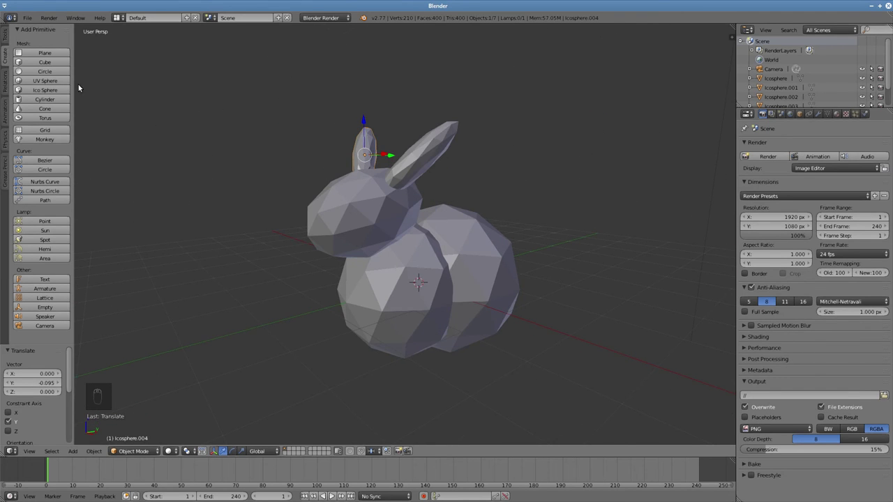
# Add an icosphere, raise it to the head, shrink it to eye size, and move it onto the face
pyautogui.click(60, 89)
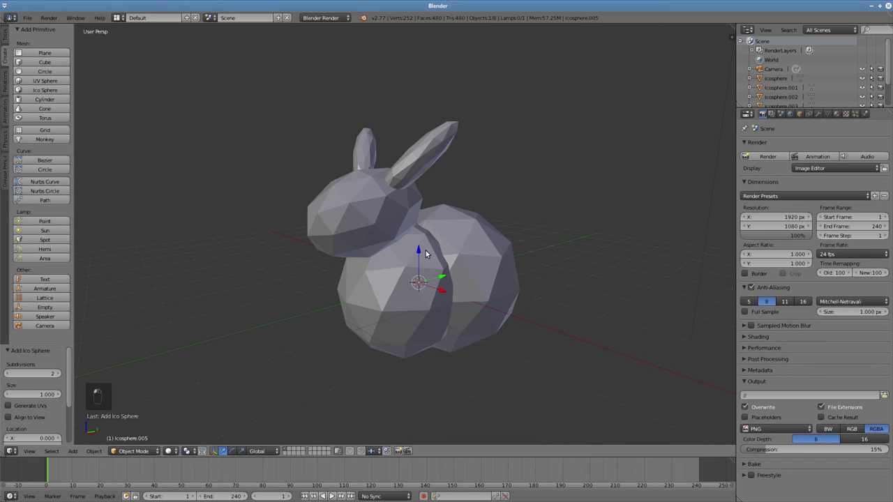
pyautogui.moveTo(426, 252); pyautogui.dragTo(422, 136)
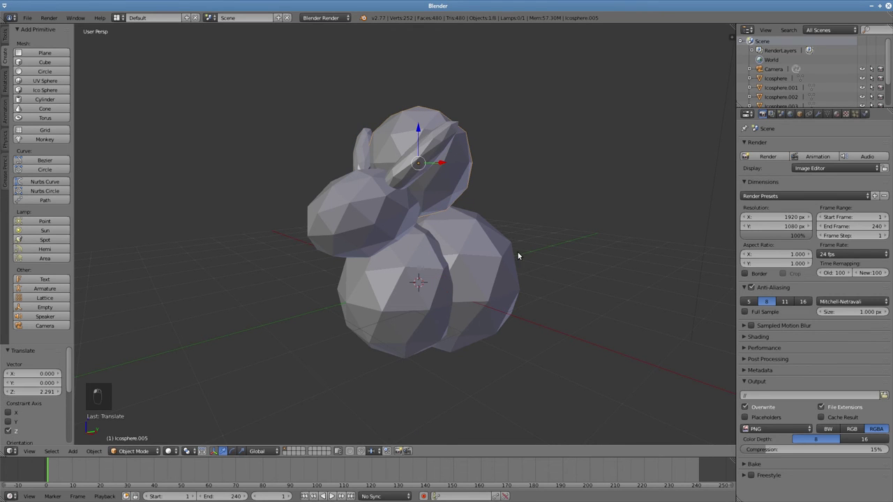
pyautogui.moveTo(607, 328); pyautogui.dragTo(637, 353, button='middle')
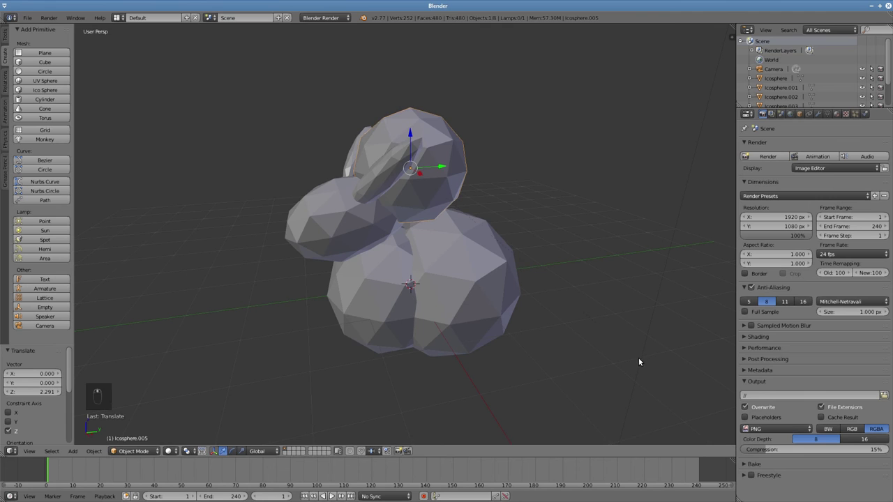
pyautogui.press('s')
pyautogui.click(466, 231)
pyautogui.moveTo(466, 231); pyautogui.dragTo(459, 201, button='middle')
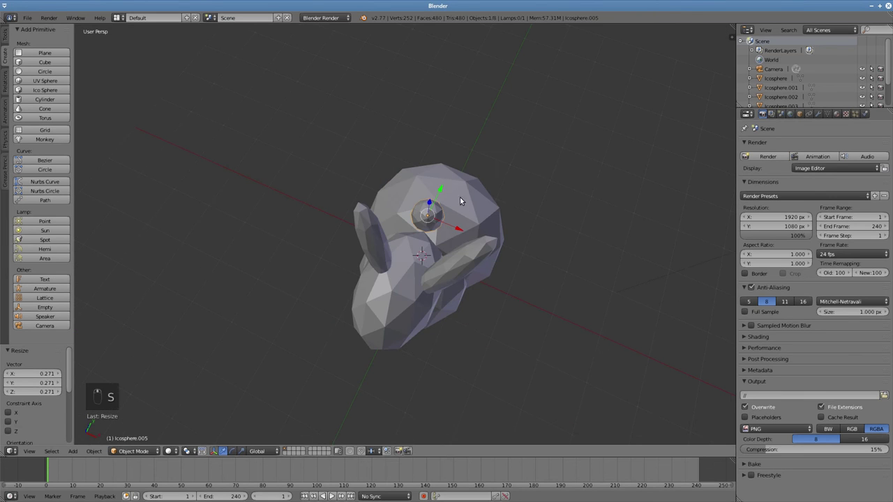
pyautogui.moveTo(439, 191)
pyautogui.mouseDown()
pyautogui.moveTo(418, 293)
pyautogui.moveTo(436, 321)
pyautogui.mouseUp()
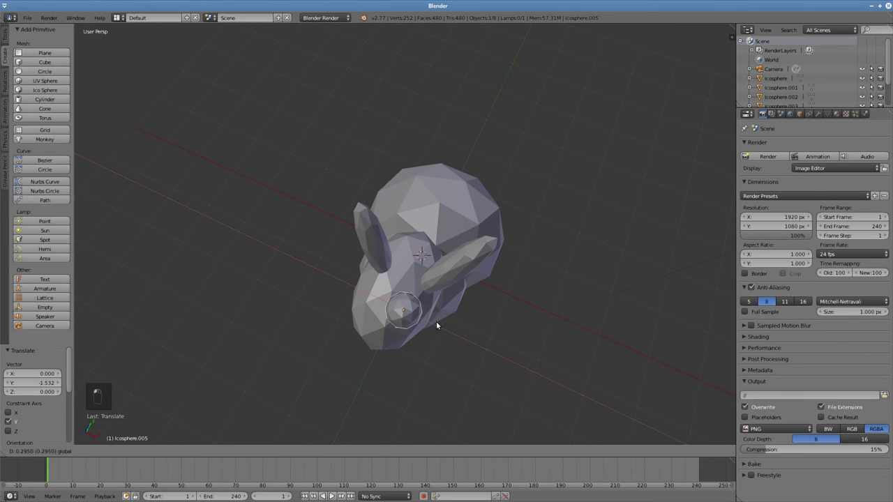
pyautogui.click(436, 321)
# Lower the first eye along Z and shrink it slightly
pyautogui.moveTo(476, 344); pyautogui.dragTo(428, 168, button='middle')
pyautogui.moveTo(417, 138); pyautogui.dragTo(420, 165)
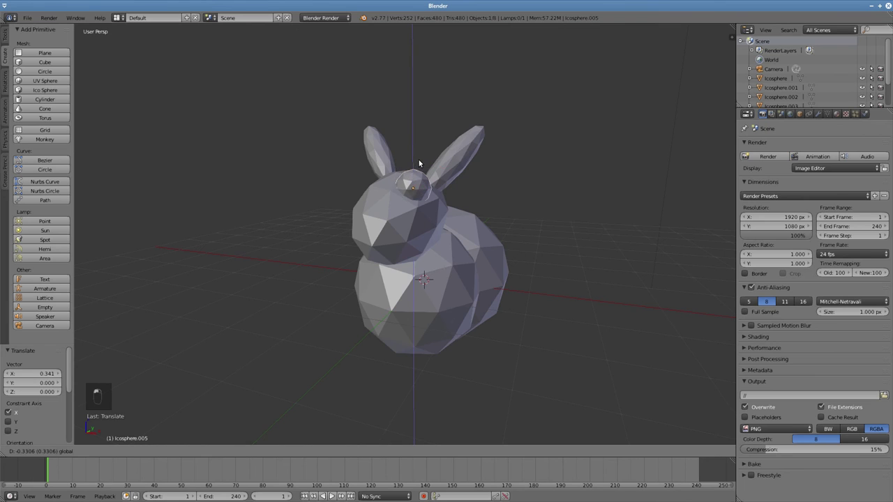
pyautogui.moveTo(526, 257); pyautogui.dragTo(563, 319, button='middle')
pyautogui.press('s')
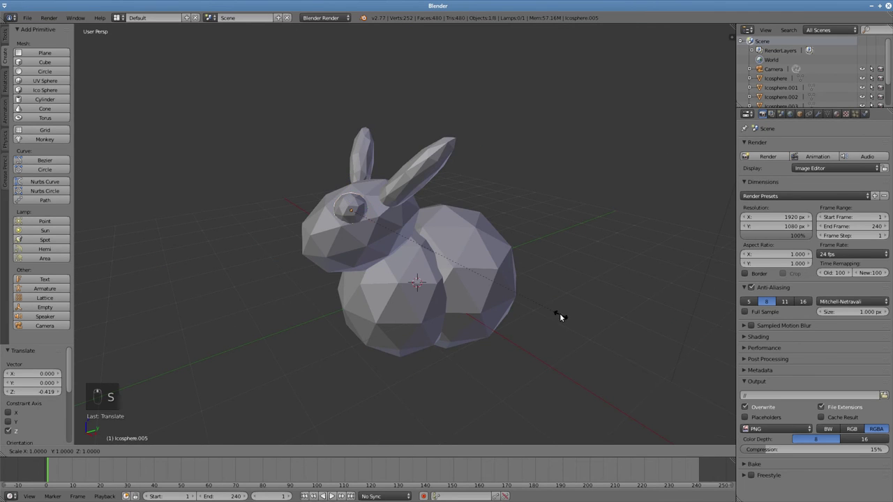
pyautogui.click(531, 312)
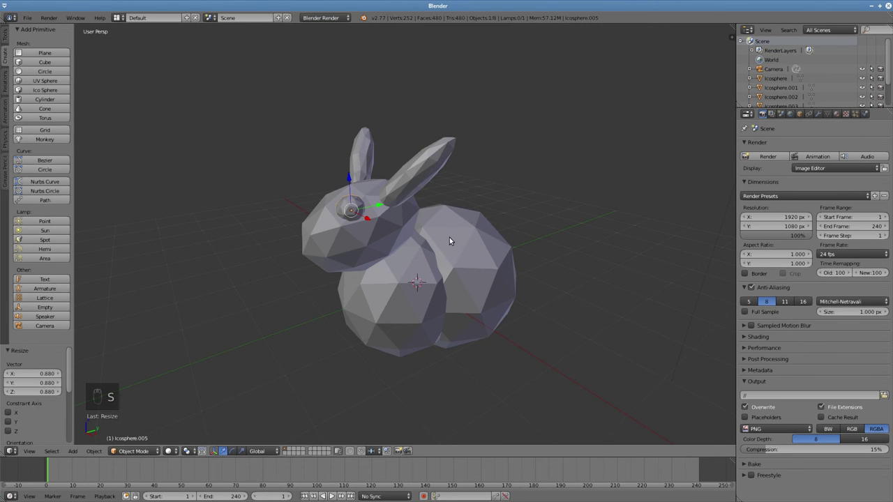
# Add a second eye-sized icosphere on the head and move it forward onto the face
pyautogui.click(52, 90)
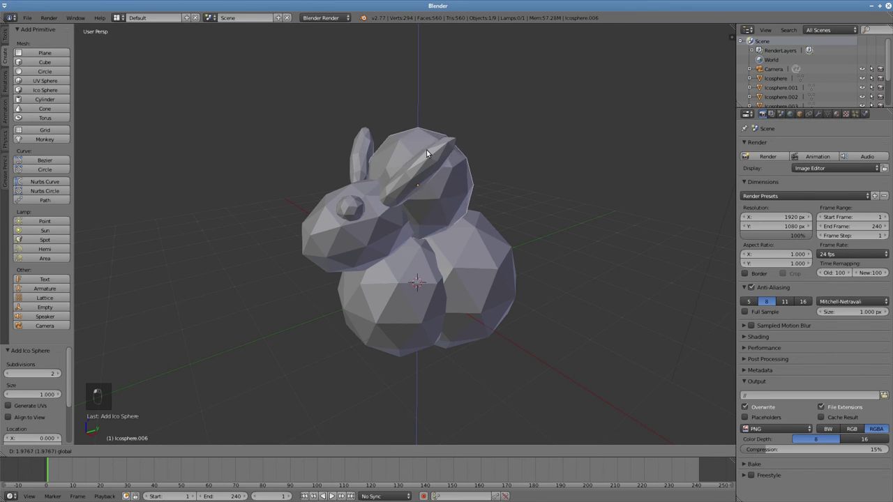
pyautogui.moveTo(417, 254); pyautogui.dragTo(427, 130)
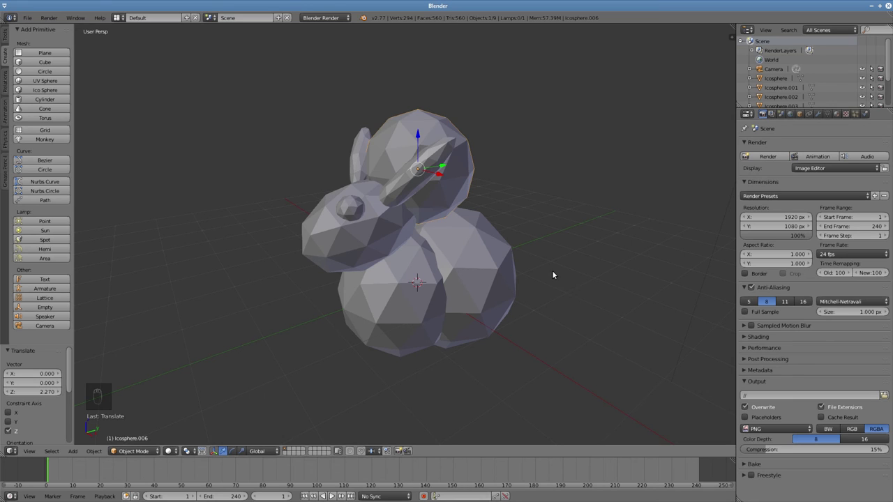
pyautogui.press('s')
pyautogui.click(465, 217)
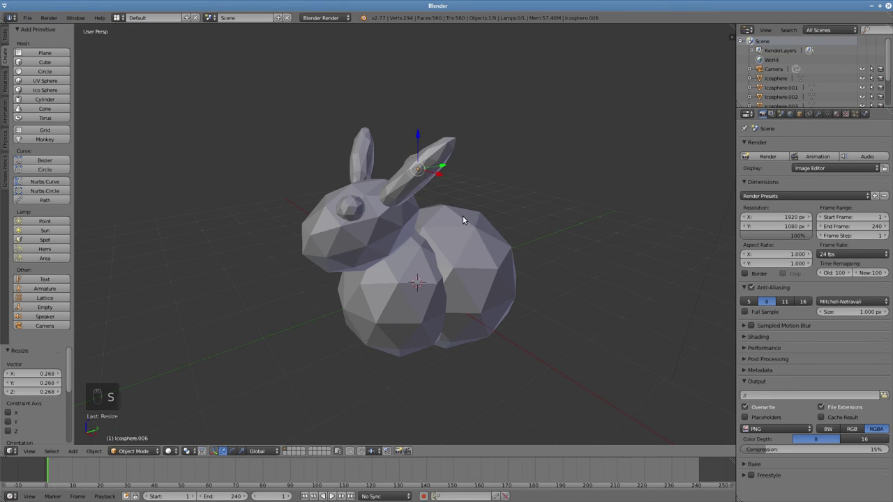
pyautogui.moveTo(462, 216)
pyautogui.mouseDown(button='middle')
pyautogui.moveTo(464, 261)
pyautogui.moveTo(445, 185)
pyautogui.mouseUp(button='middle')
pyautogui.moveTo(445, 185); pyautogui.dragTo(358, 231)
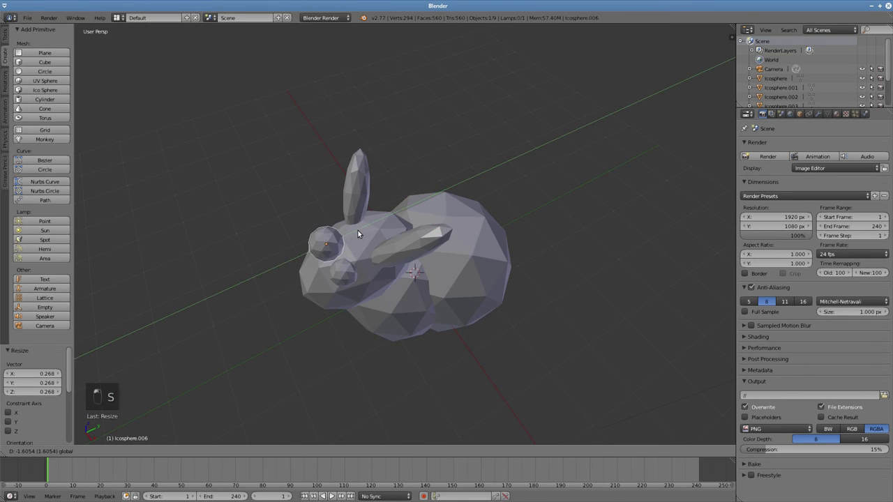
# Position the second eye on the other side to match the first, then render the bunny
pyautogui.moveTo(375, 294); pyautogui.dragTo(460, 247, button='middle')
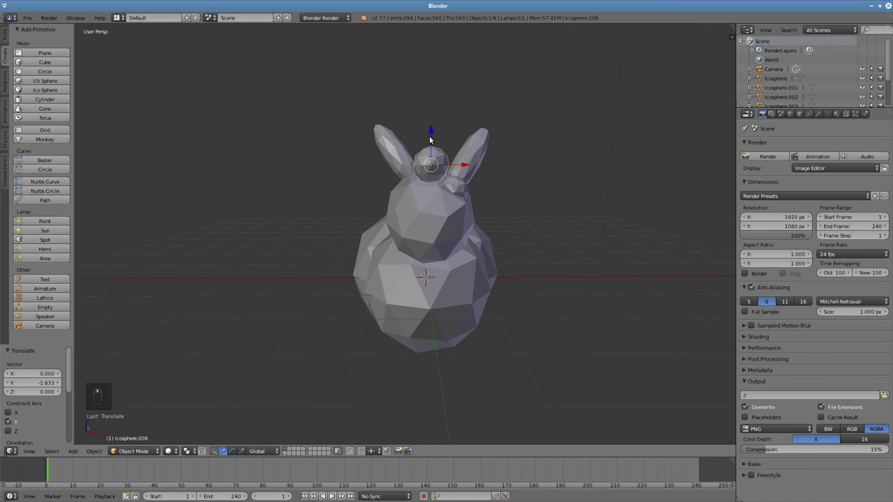
pyautogui.moveTo(429, 140); pyautogui.dragTo(424, 155)
pyautogui.moveTo(454, 181); pyautogui.dragTo(440, 185)
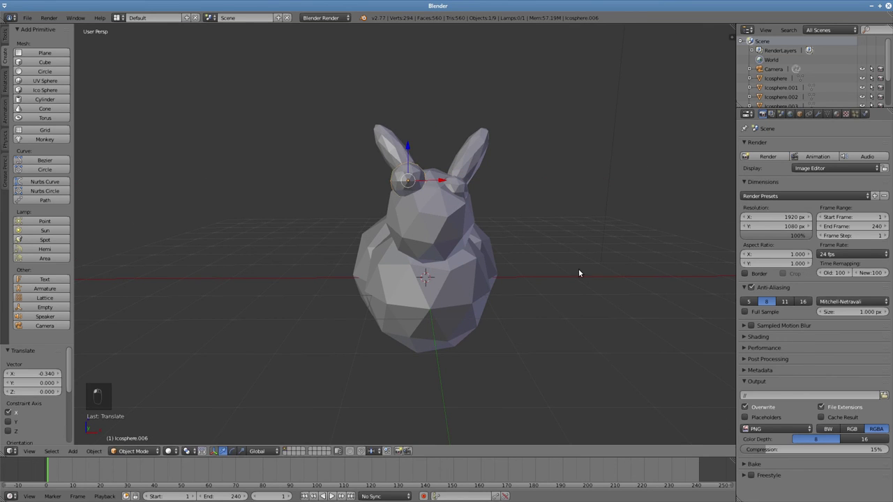
pyautogui.moveTo(408, 149)
pyautogui.mouseDown()
pyautogui.moveTo(417, 171)
pyautogui.moveTo(449, 186)
pyautogui.mouseUp()
pyautogui.moveTo(543, 266)
pyautogui.mouseDown(button='middle')
pyautogui.moveTo(505, 260)
pyautogui.moveTo(536, 261)
pyautogui.mouseUp(button='middle')
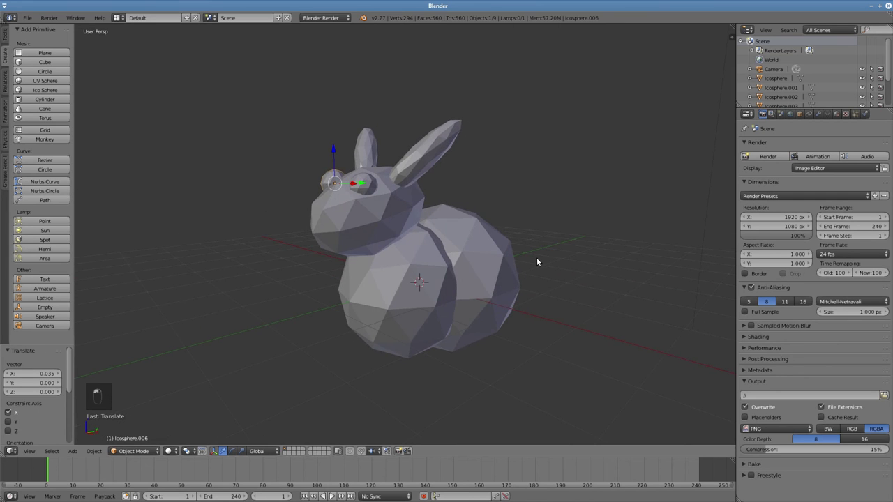
pyautogui.press('F12')
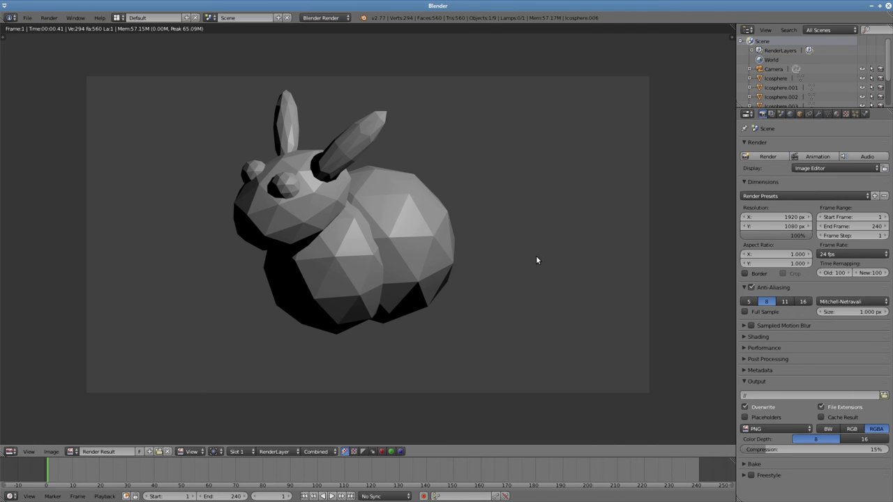
# Close the Render Result and orbit around the finished bunny to view it from behind
pyautogui.press('Escape')
pyautogui.moveTo(464, 320)
pyautogui.mouseDown(button='middle')
pyautogui.moveTo(482, 255)
pyautogui.moveTo(457, 290)
pyautogui.mouseUp(button='middle')
pyautogui.moveTo(481, 239)
pyautogui.mouseDown(button='middle')
pyautogui.moveTo(332, 256)
pyautogui.moveTo(420, 332)
pyautogui.moveTo(542, 345)
pyautogui.moveTo(520, 347)
pyautogui.mouseUp(button='middle')
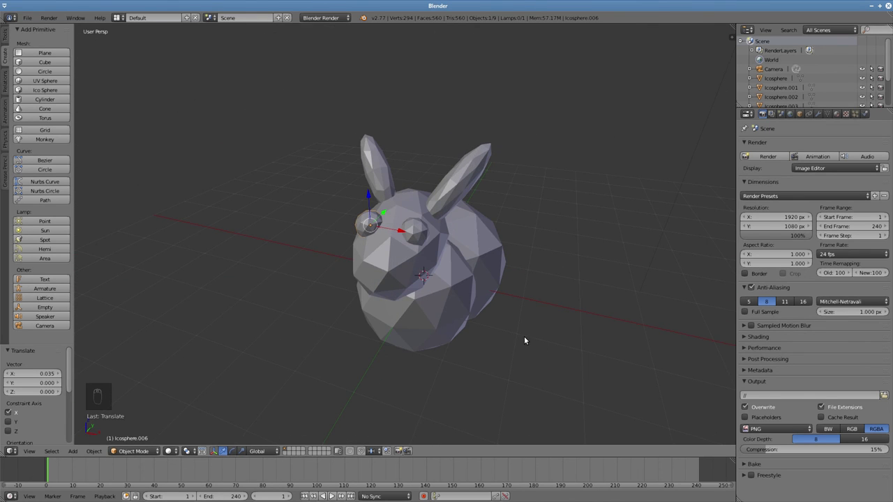